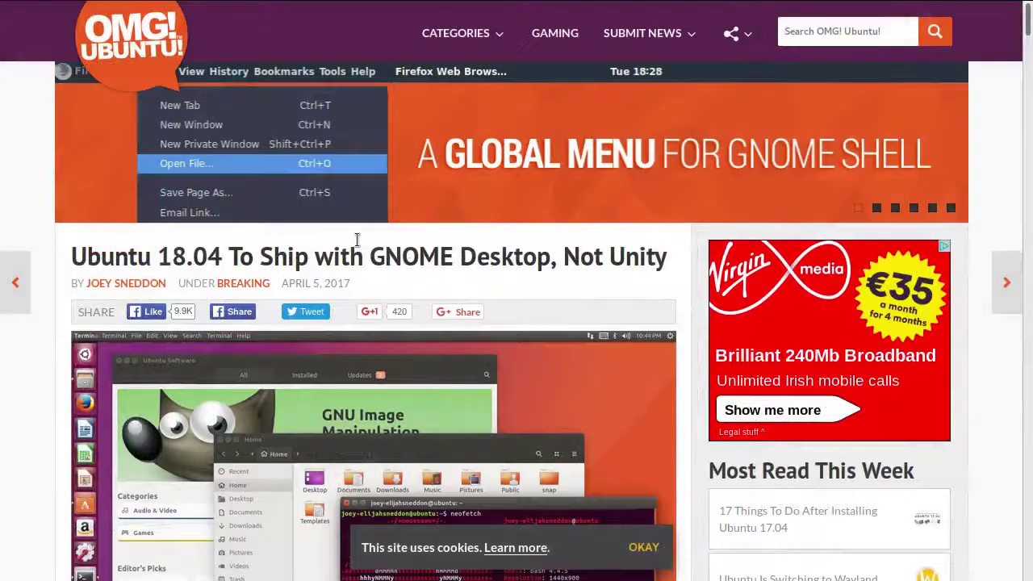
Scroll down through the OMG! Ubuntu article on Ubuntu 18.04 shipping GNOME, then back up to its top image
scroll(356, 239, down, 3)
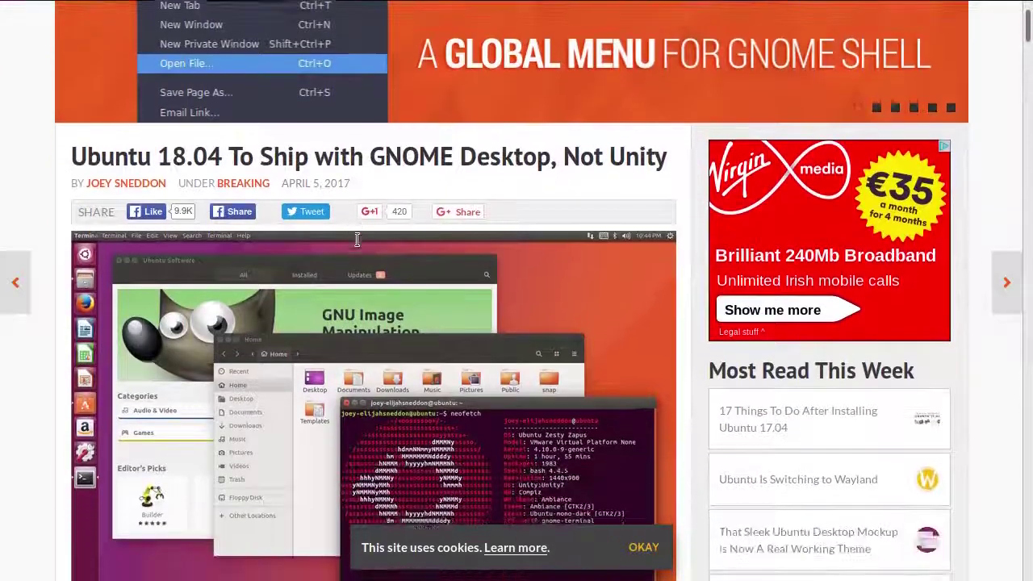
scroll(357, 239, down, 5)
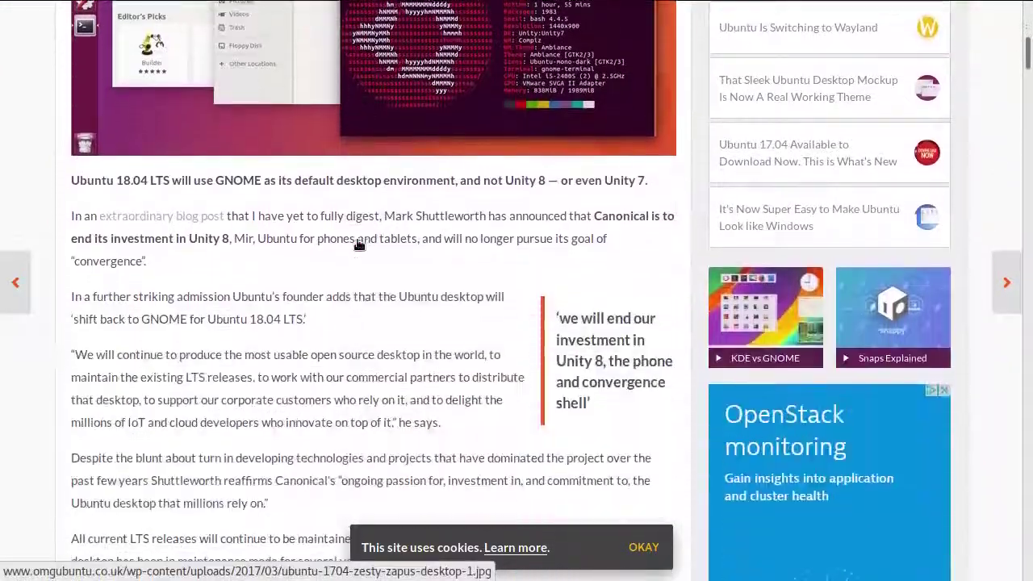
scroll(357, 239, down, 5)
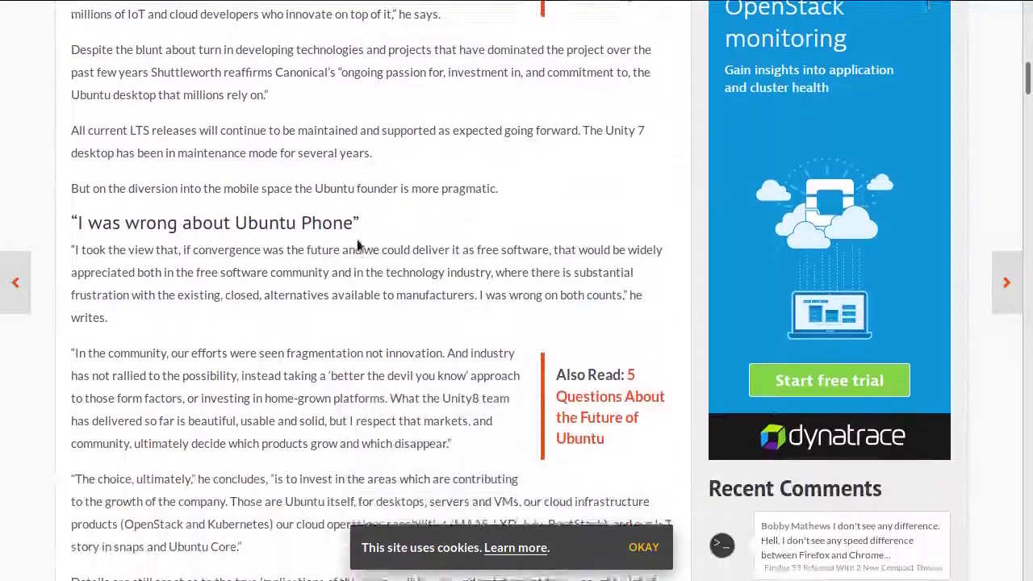
scroll(358, 245, down, 3)
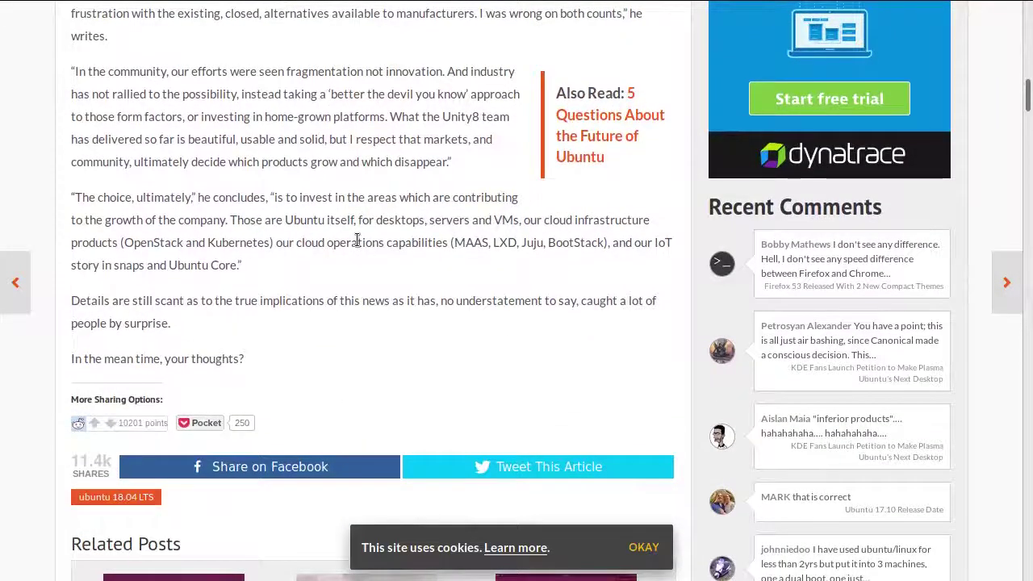
scroll(356, 241, up, 3)
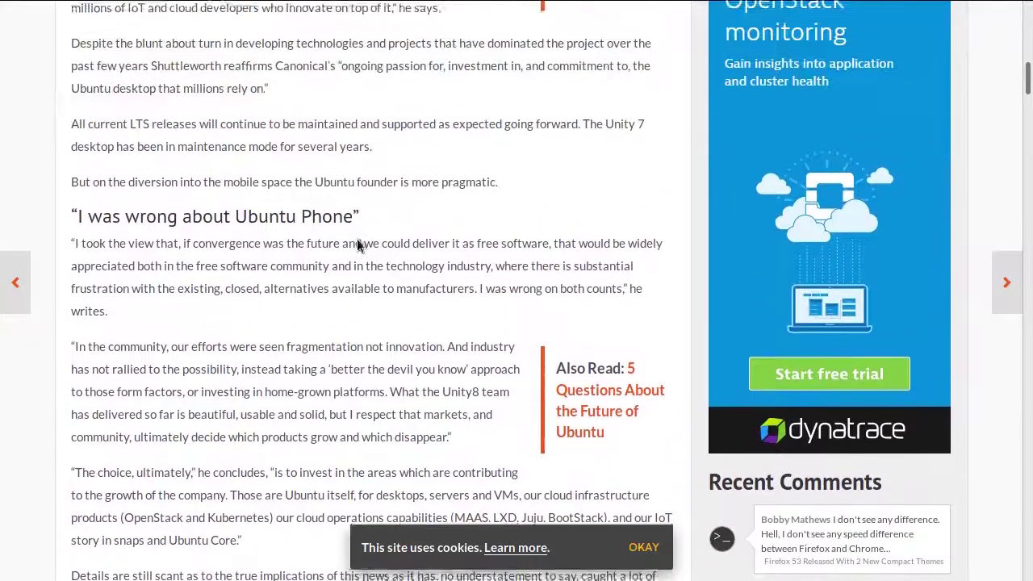
scroll(358, 245, up, 8)
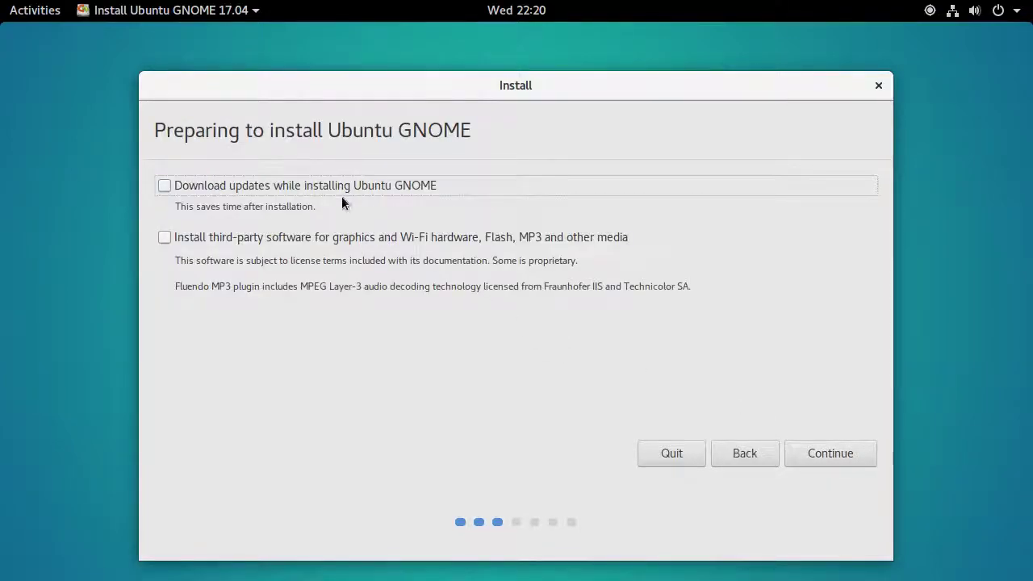
Install over the whole erased disk, keeping Dublin as the location and the Irish keyboard layout
click(843, 454)
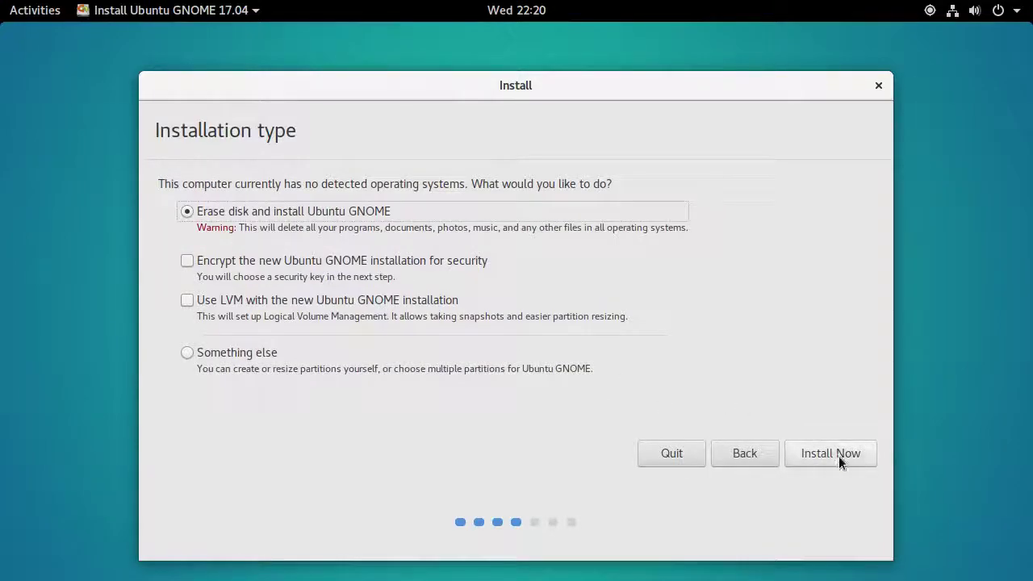
click(838, 455)
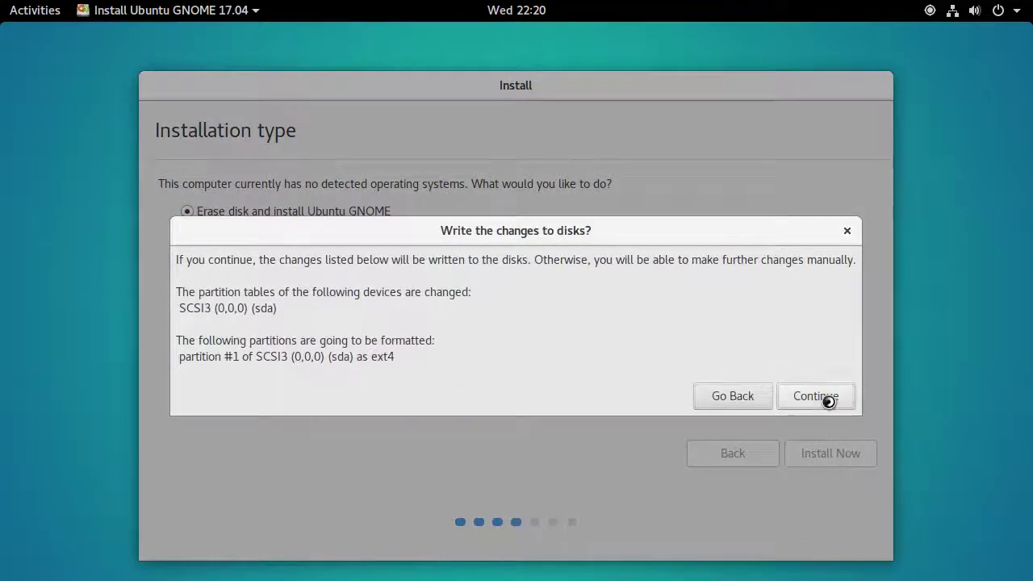
click(826, 397)
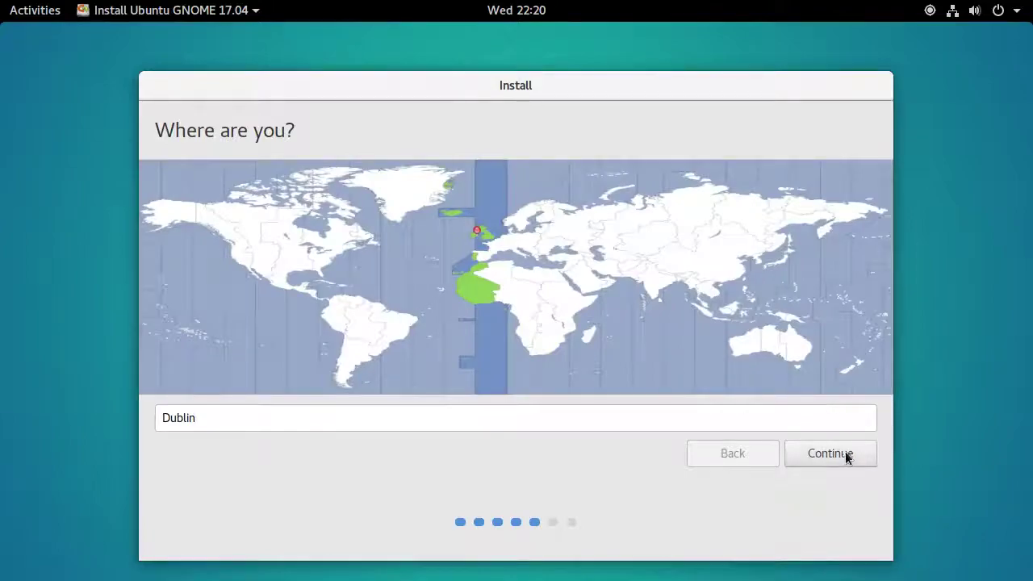
click(832, 450)
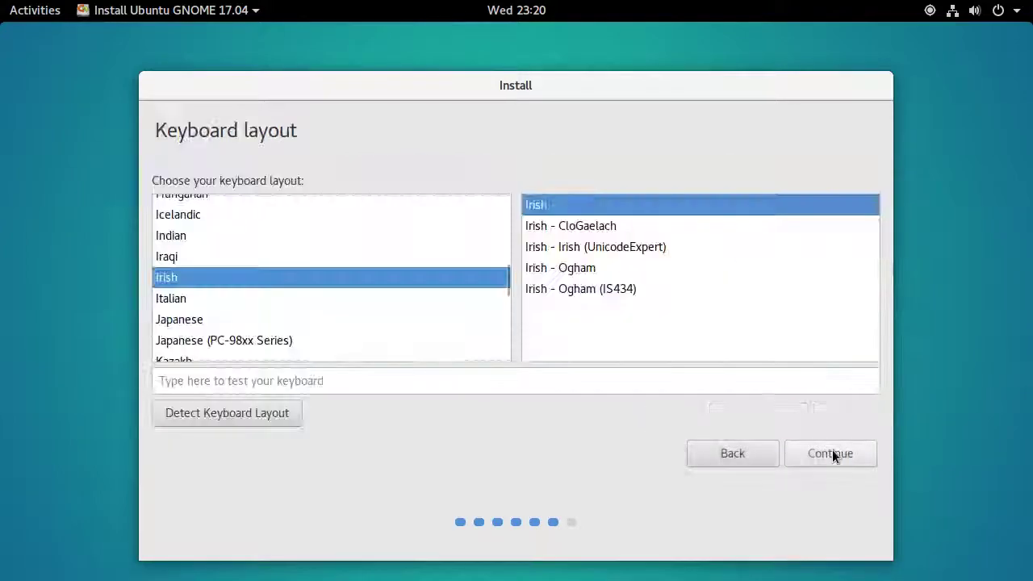
click(811, 455)
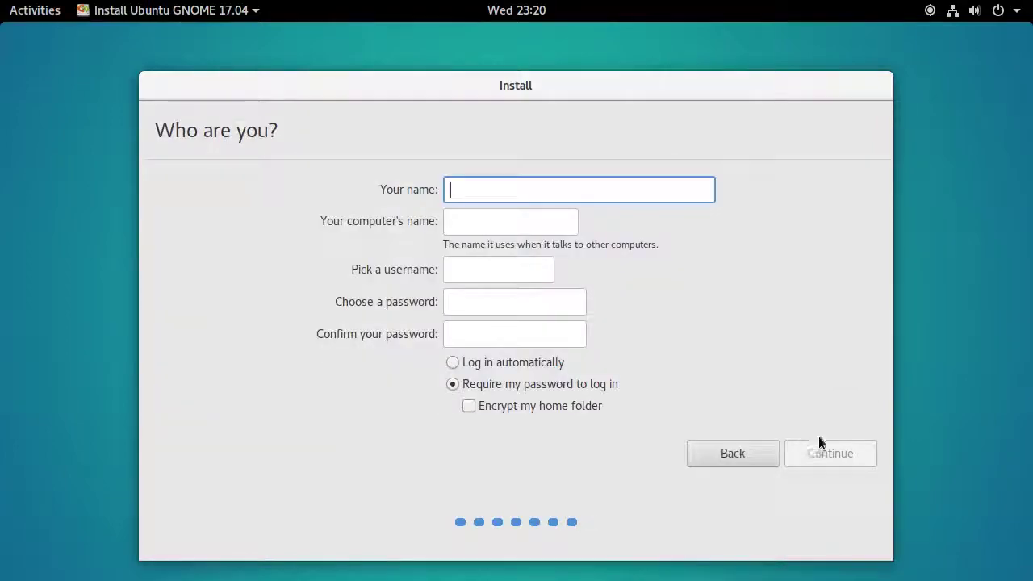
Enter the user's name, type and confirm the account password, then start copying files
text(gnulinuxhee)
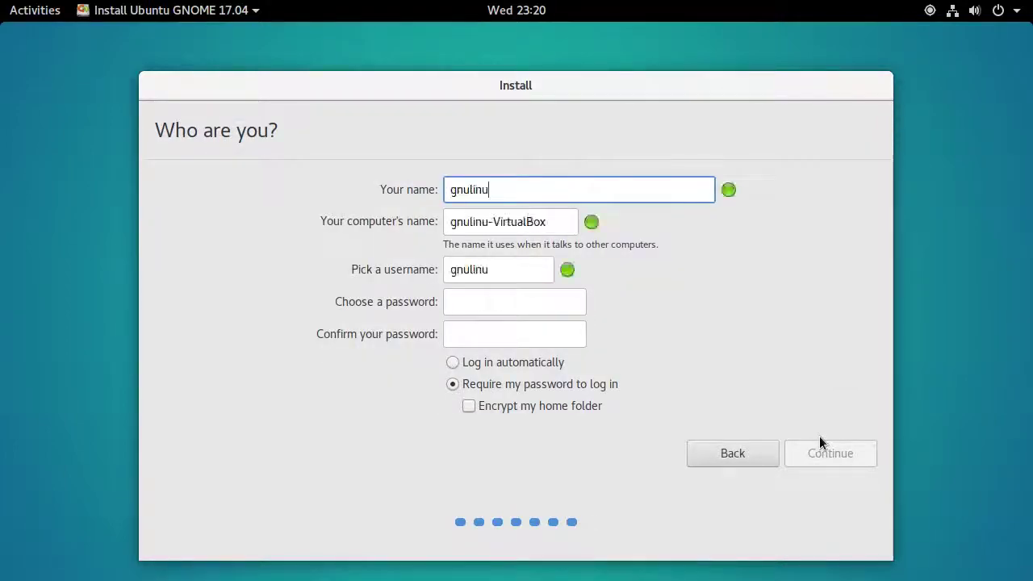
key(BackSpace)
key(BackSpace)
key(BackSpace)
text(geek)
key(Tab)
key(Tab)
key(Tab)
text(123456789012)
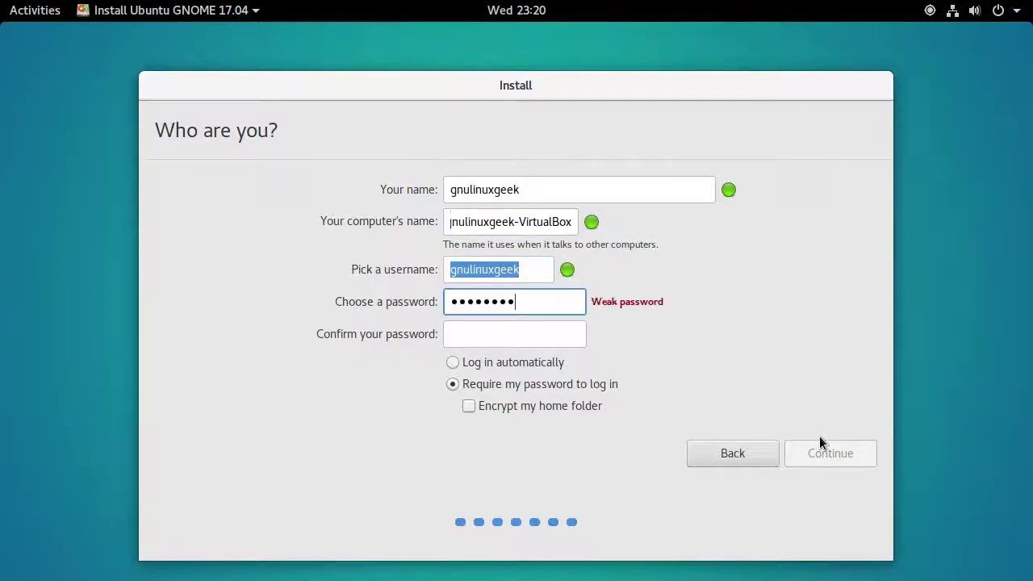
key(Tab)
text(12345678)
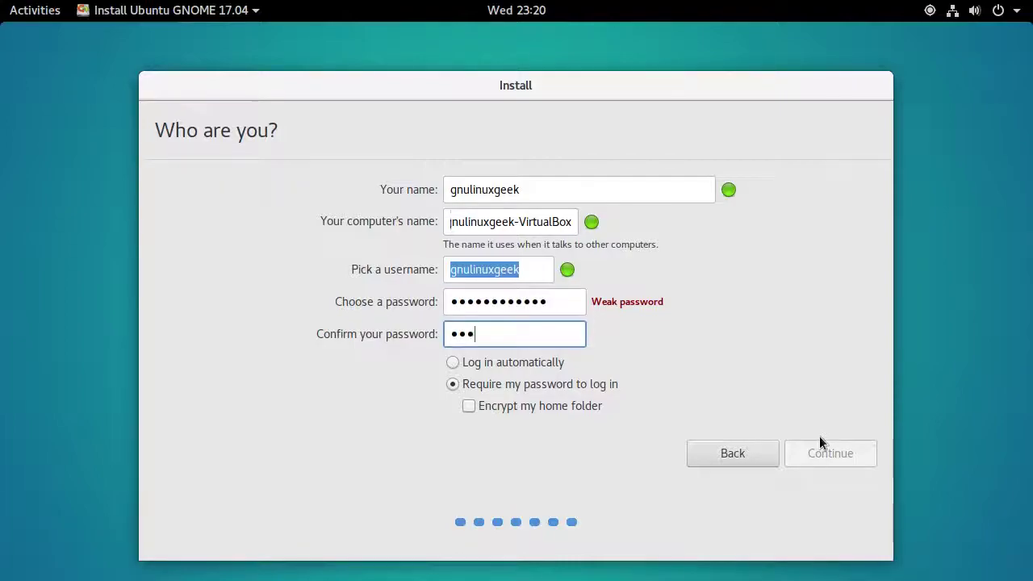
text(9012)
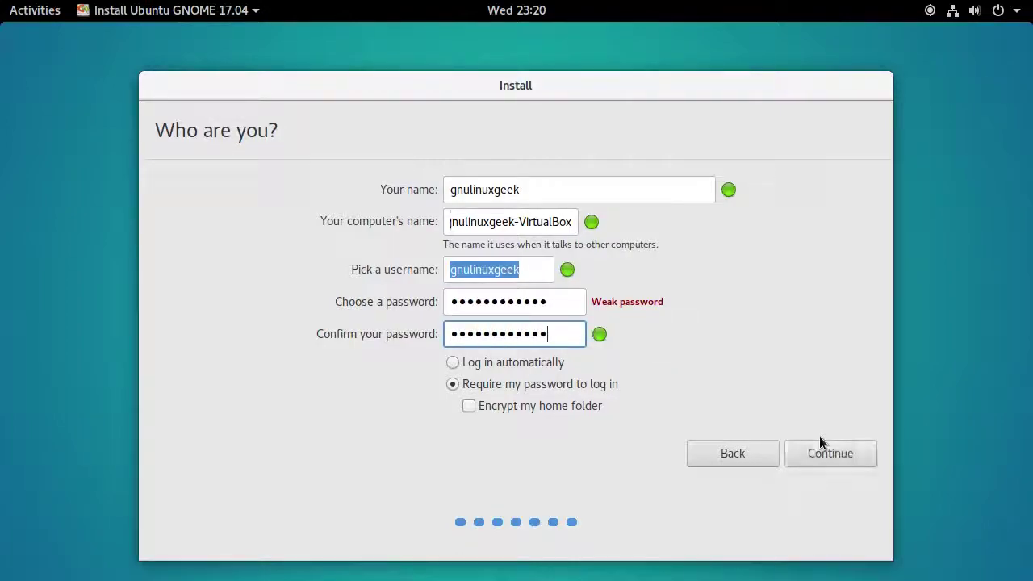
click(841, 446)
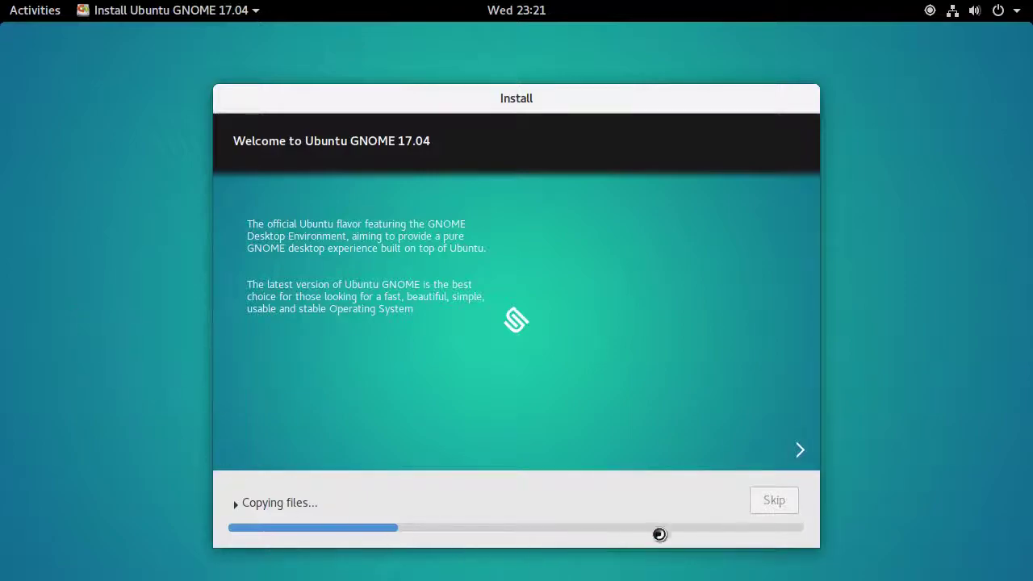
Advance the installer slideshow from 'Simple and easy to use' through to the final 'Help and support' slide
click(799, 450)
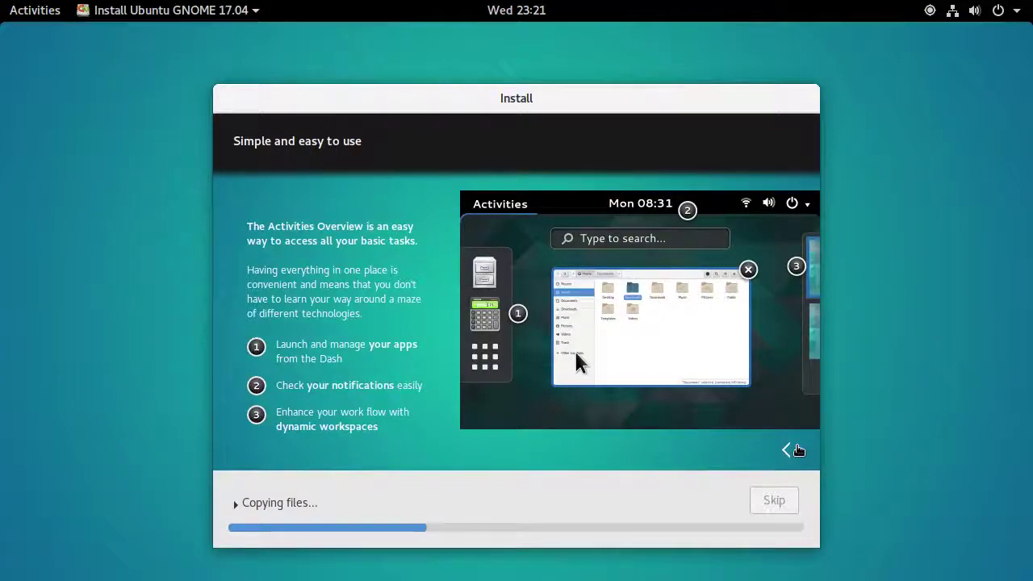
click(799, 450)
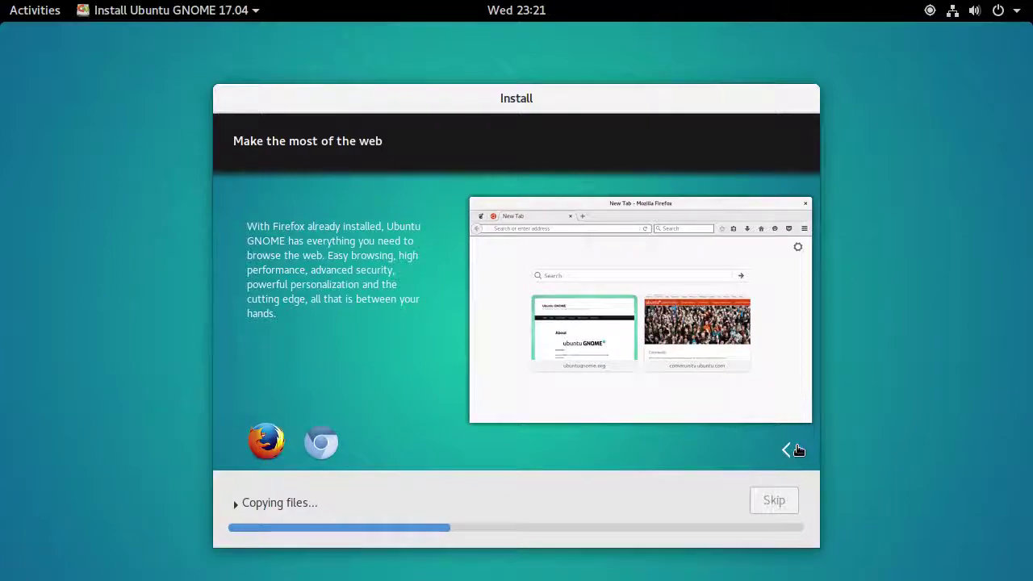
click(796, 450)
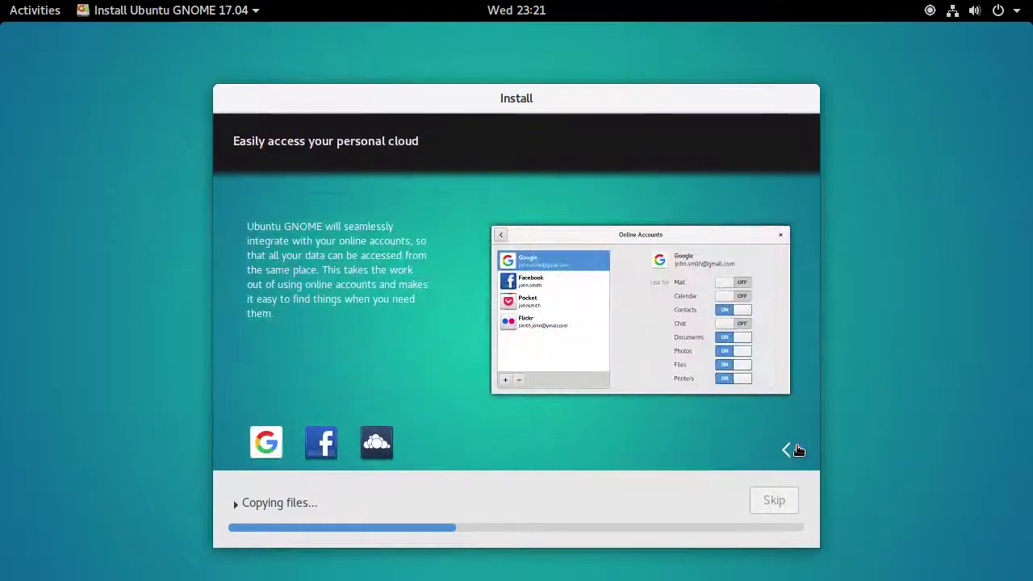
click(797, 450)
click(798, 449)
click(797, 450)
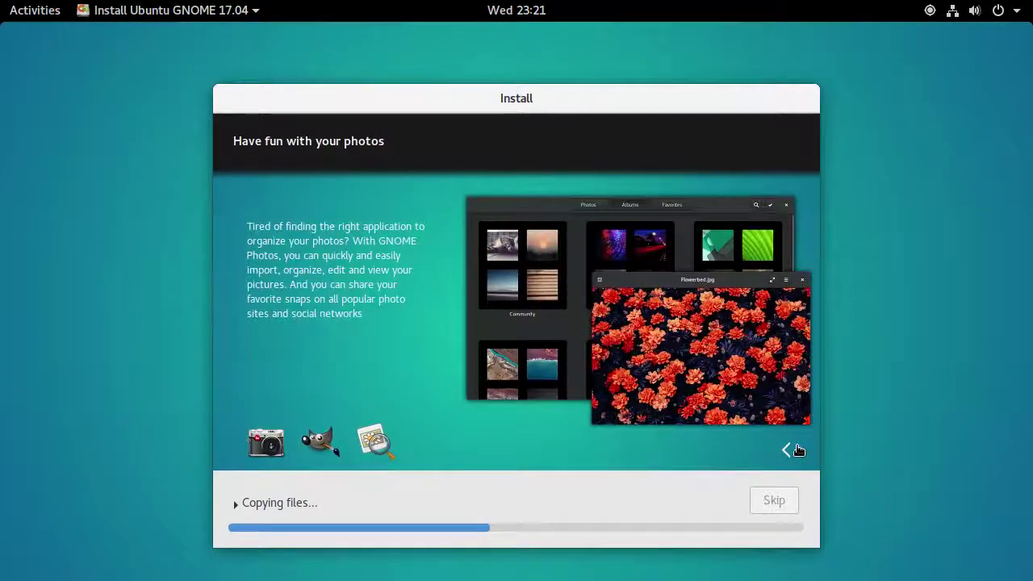
click(797, 449)
click(798, 450)
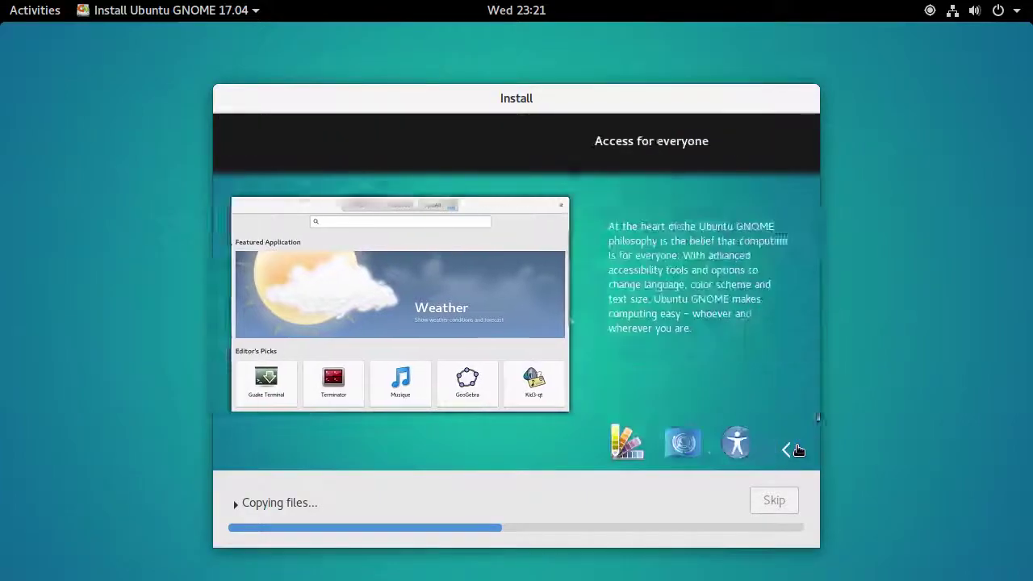
click(797, 449)
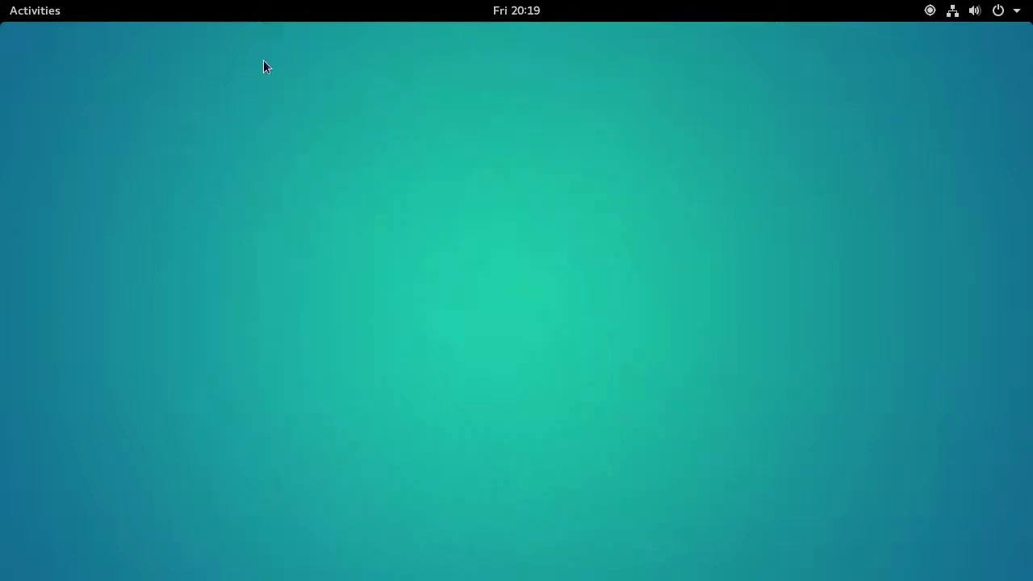
Launch Software Updater from page 2 of the All applications grid in the overview
key(super)
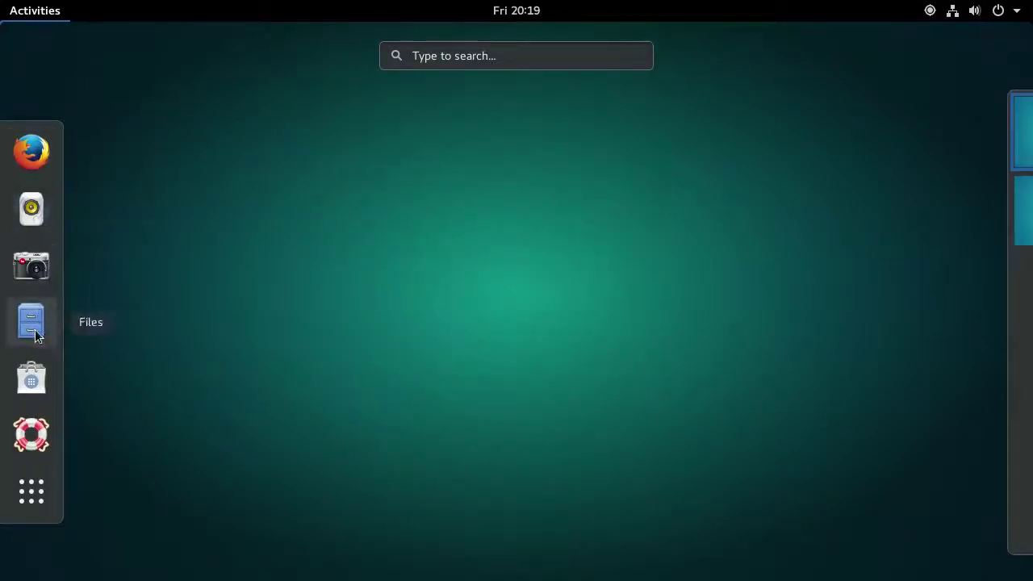
click(40, 499)
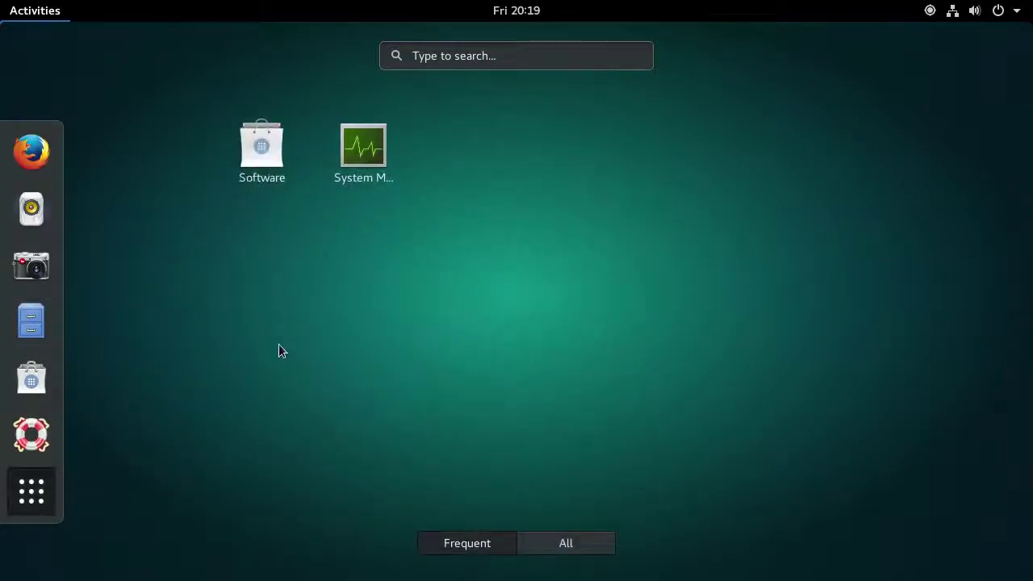
click(552, 545)
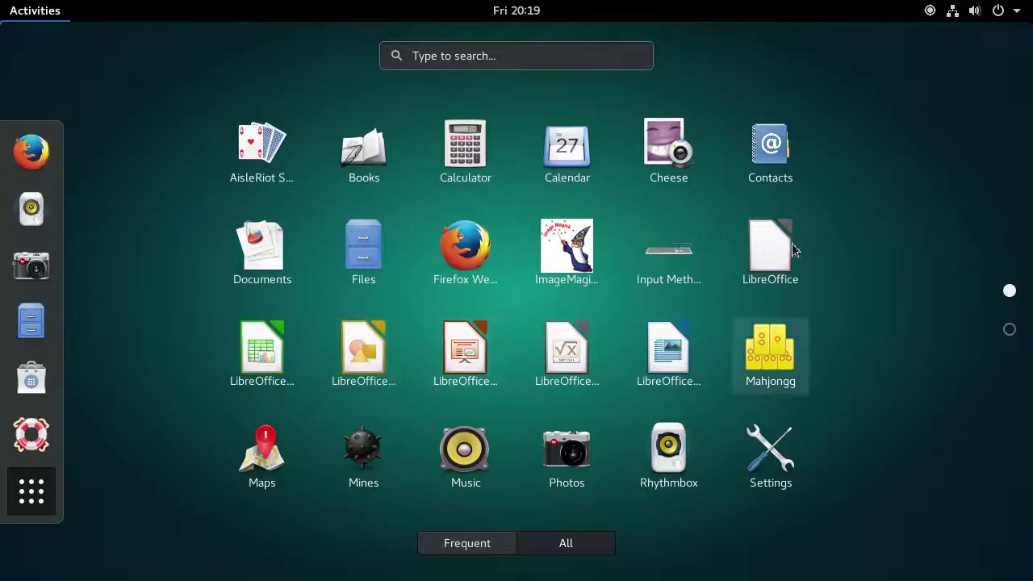
scroll(569, 363, down, 1)
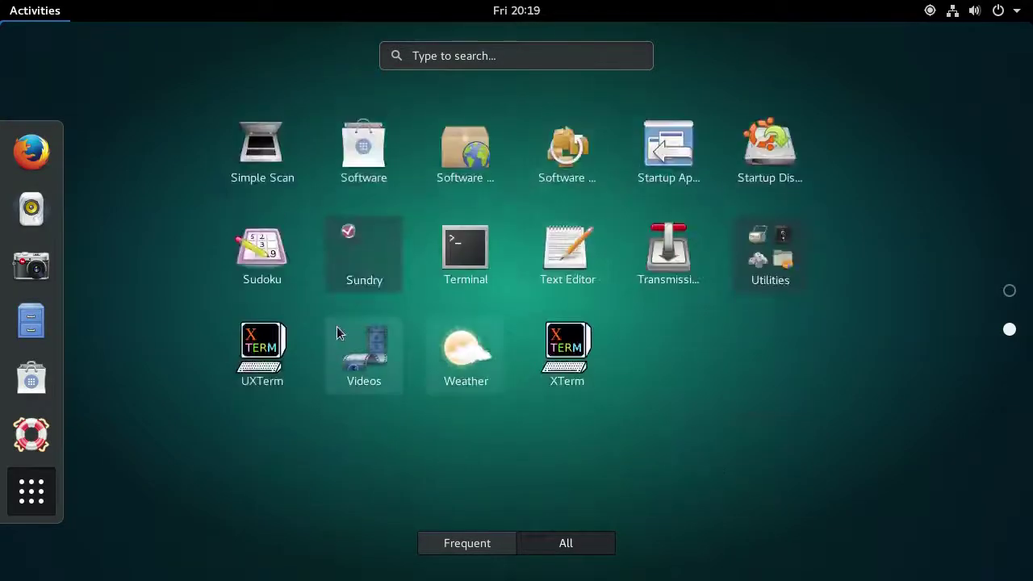
click(545, 182)
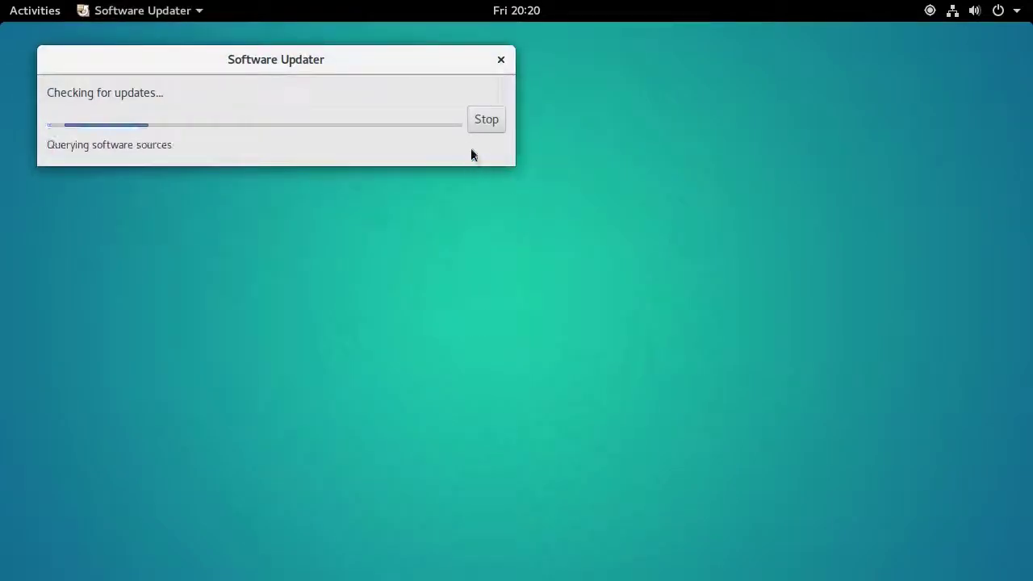
Cancel the running update check and bring up the full grid of installed applications
click(488, 117)
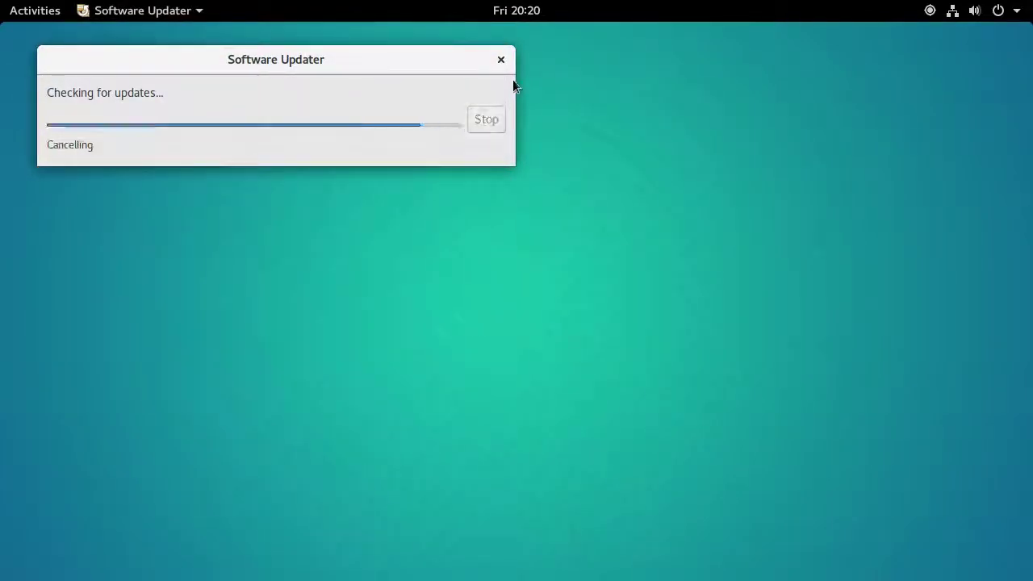
click(20, 14)
click(31, 519)
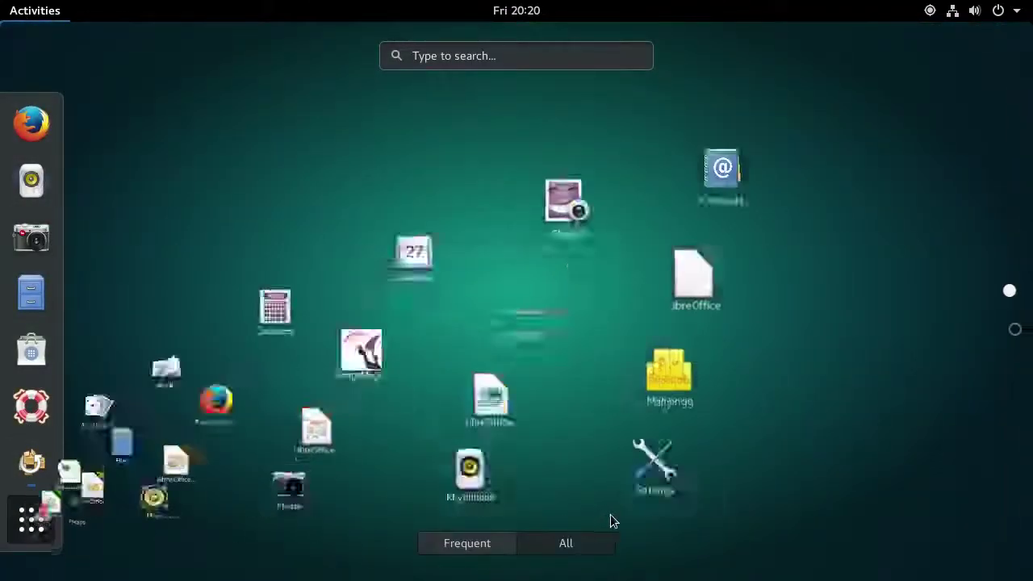
scroll(619, 279, down, 1)
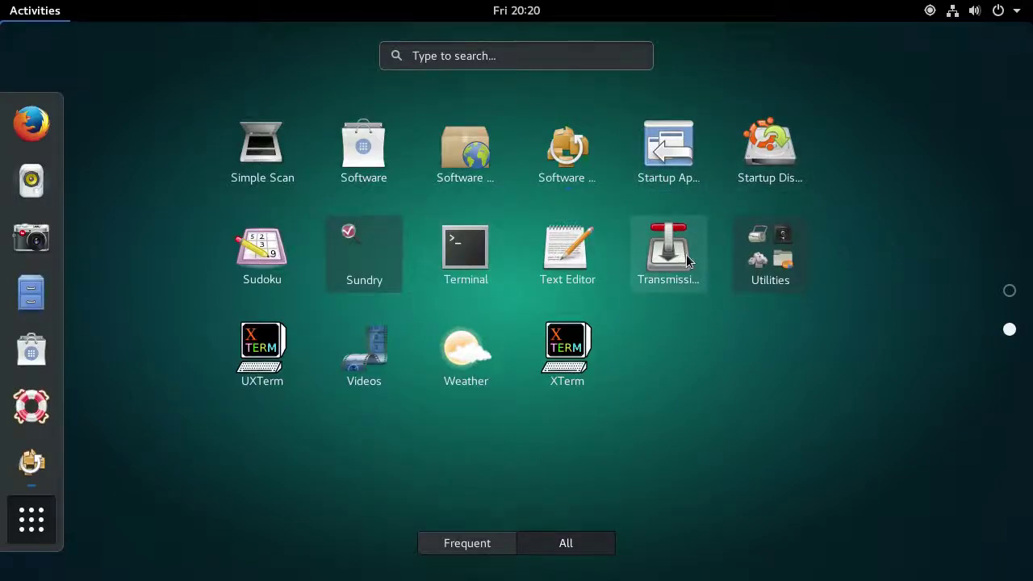
Look inside the Utilities folder, close it, and scroll between the grid pages
click(769, 246)
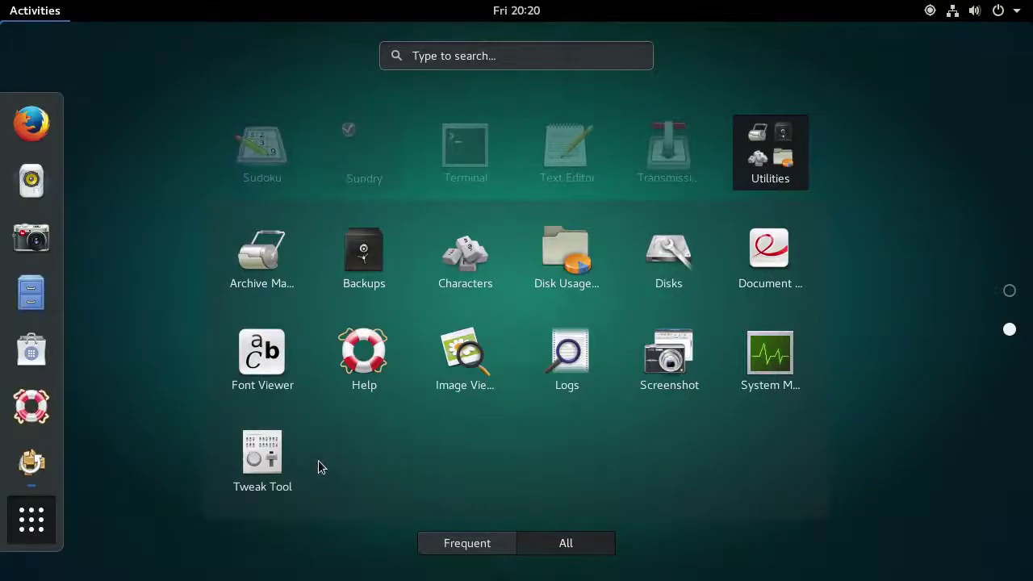
click(770, 166)
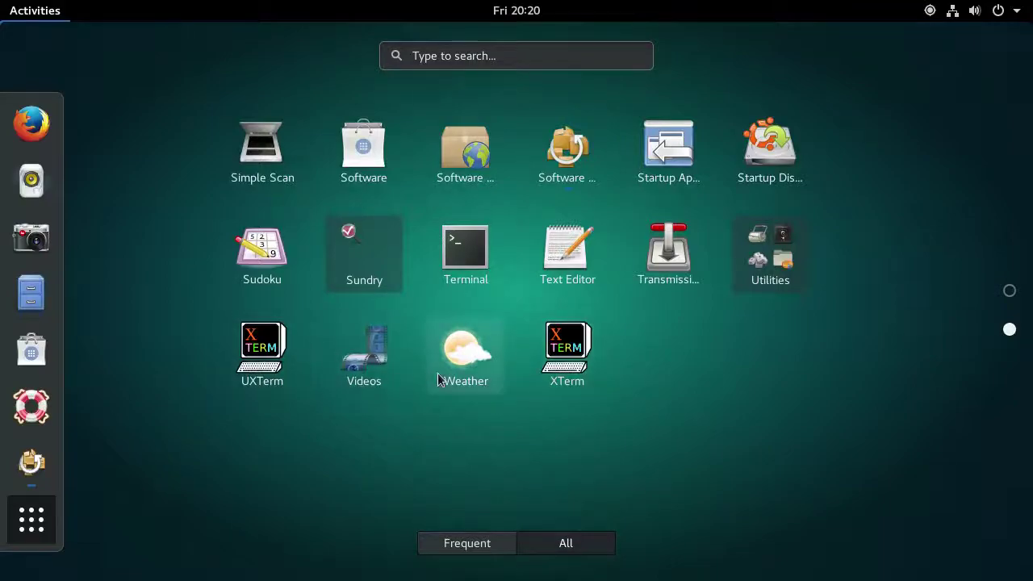
scroll(498, 275, up, 1)
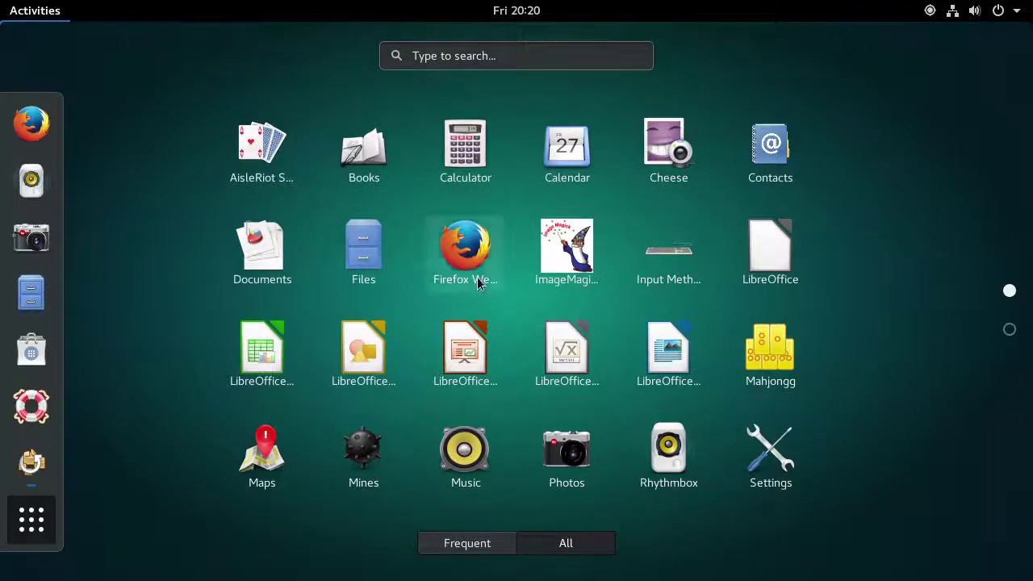
scroll(731, 274, down, 1)
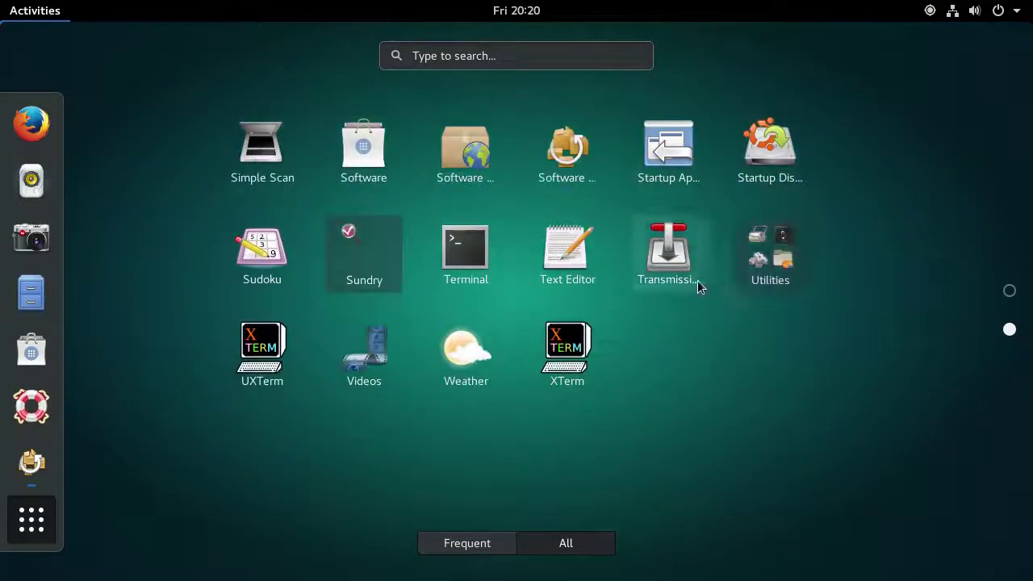
Launch GNOME Software, browse the Productivity category, and go back to the overview
click(49, 353)
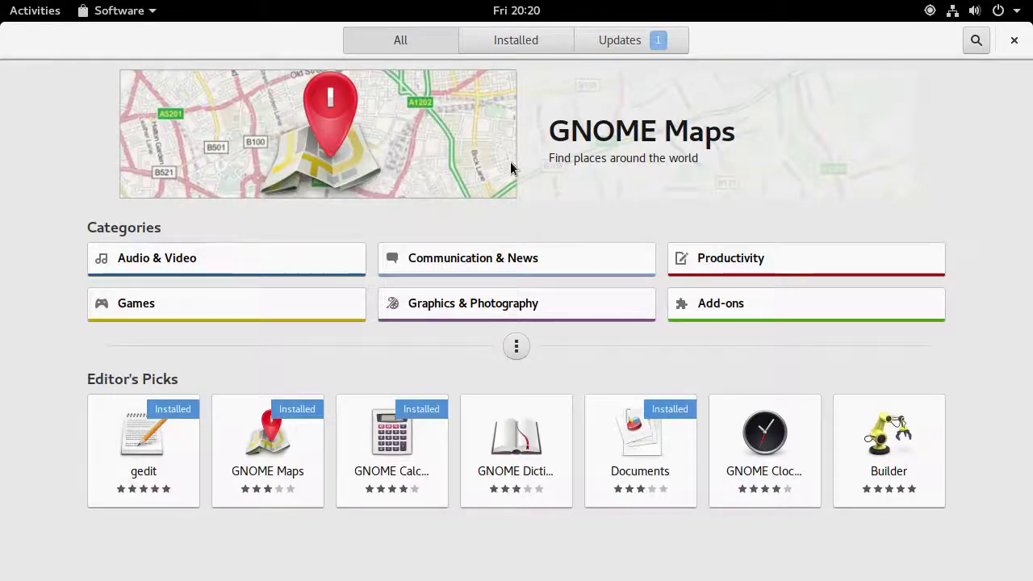
click(798, 260)
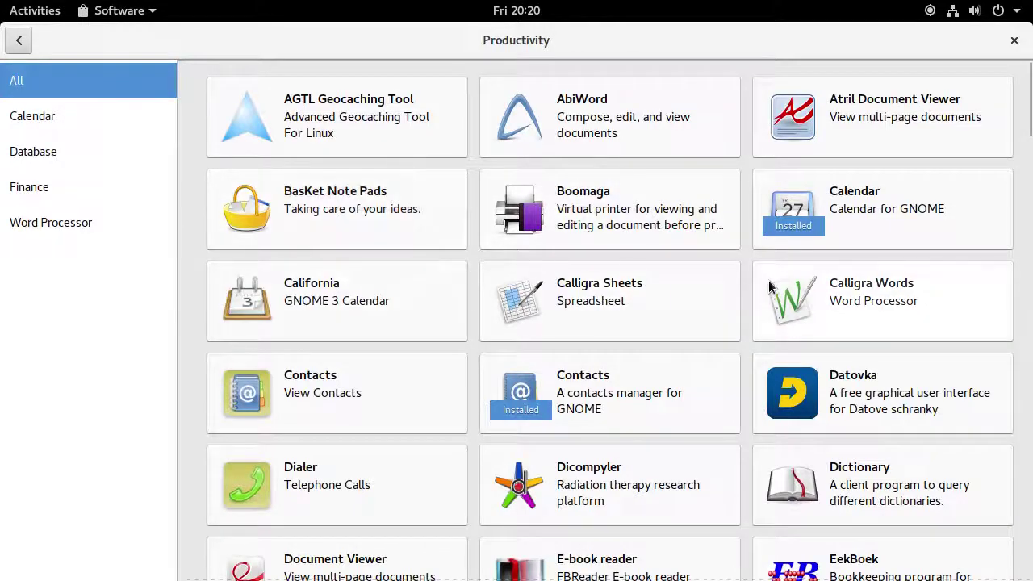
scroll(769, 287, down, 10)
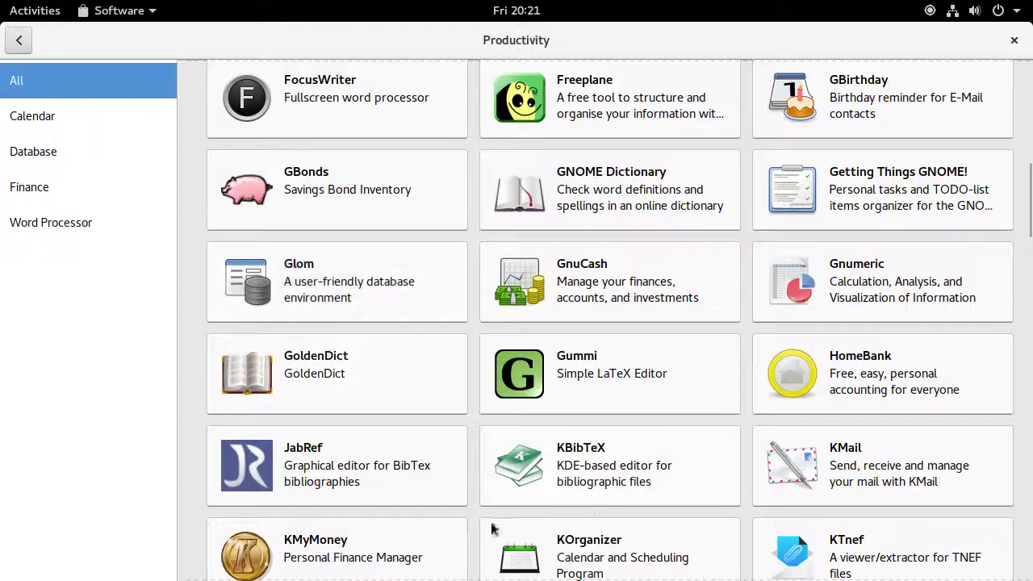
scroll(477, 529, down, 4)
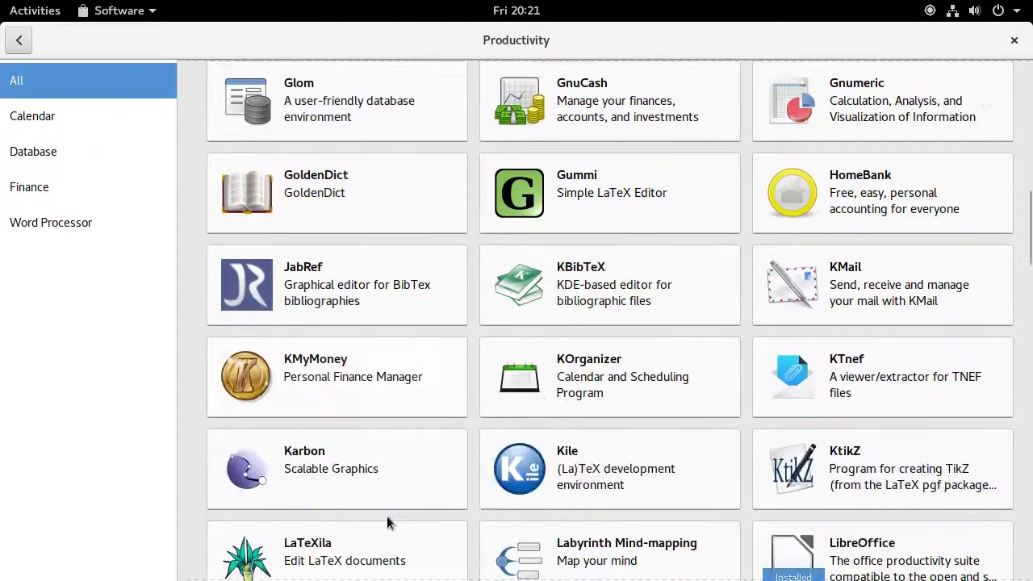
click(20, 41)
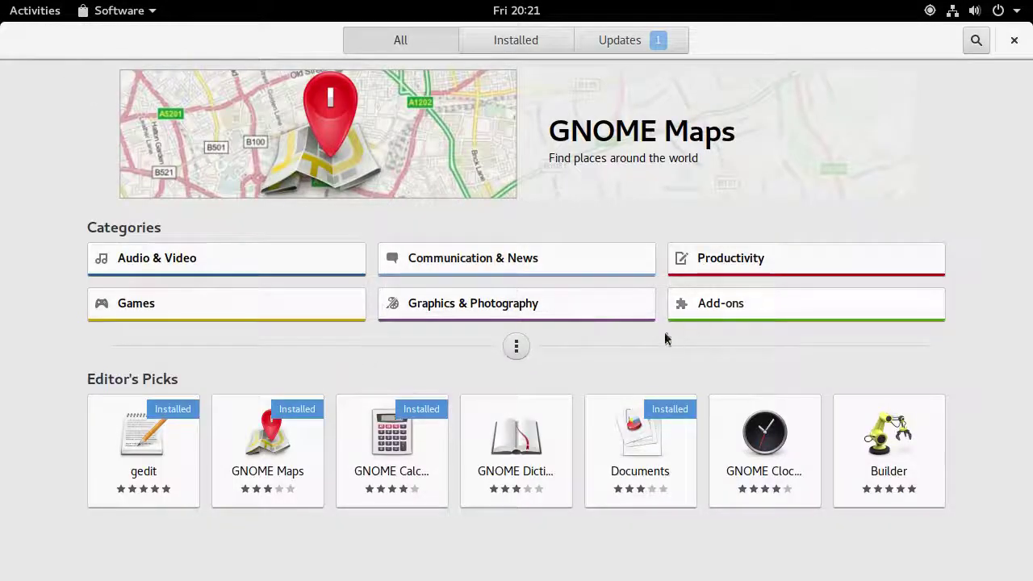
Open the Clementine details page from the Audio & Video category
click(320, 270)
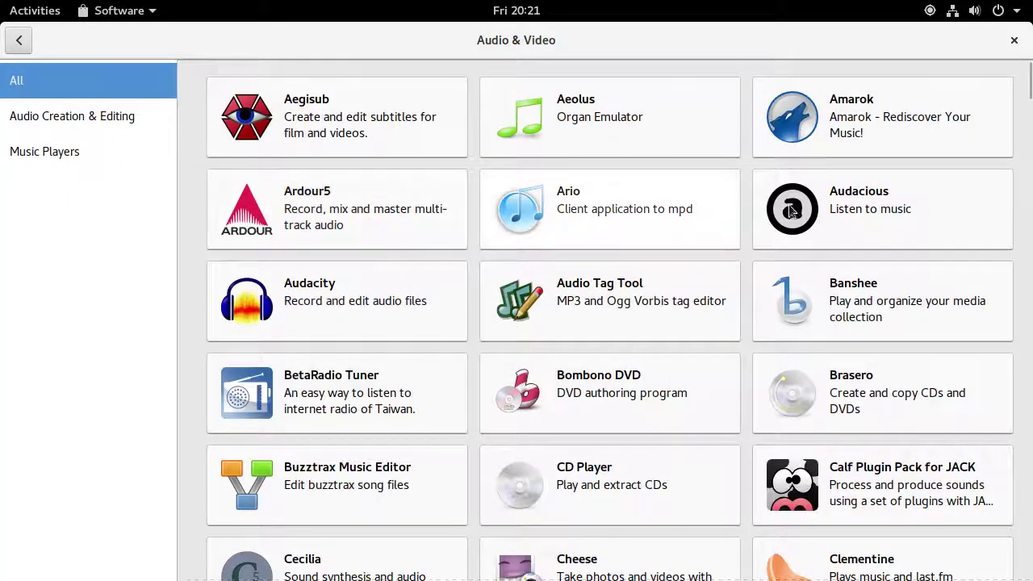
scroll(855, 258, down, 3)
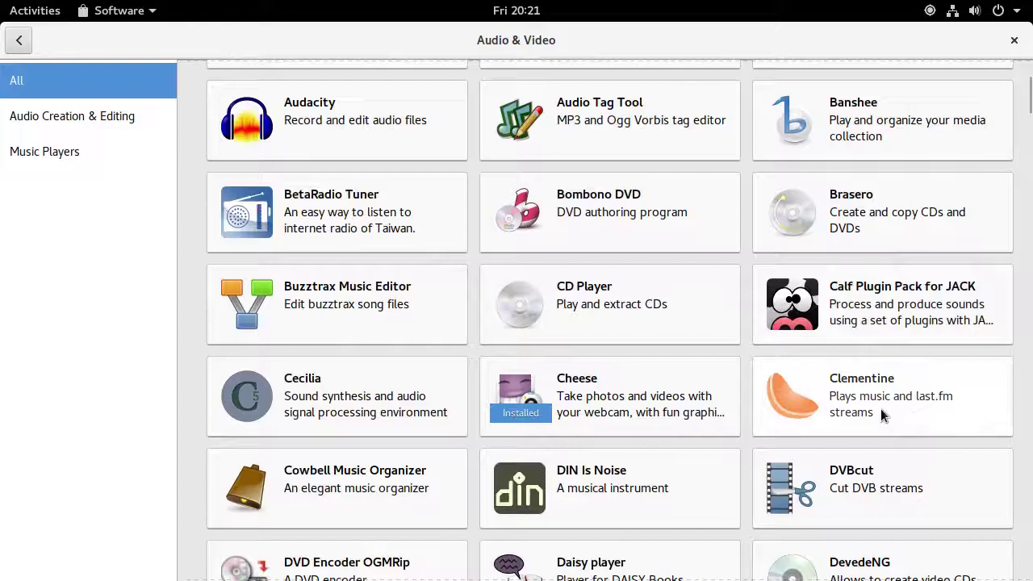
scroll(880, 410, down, 2)
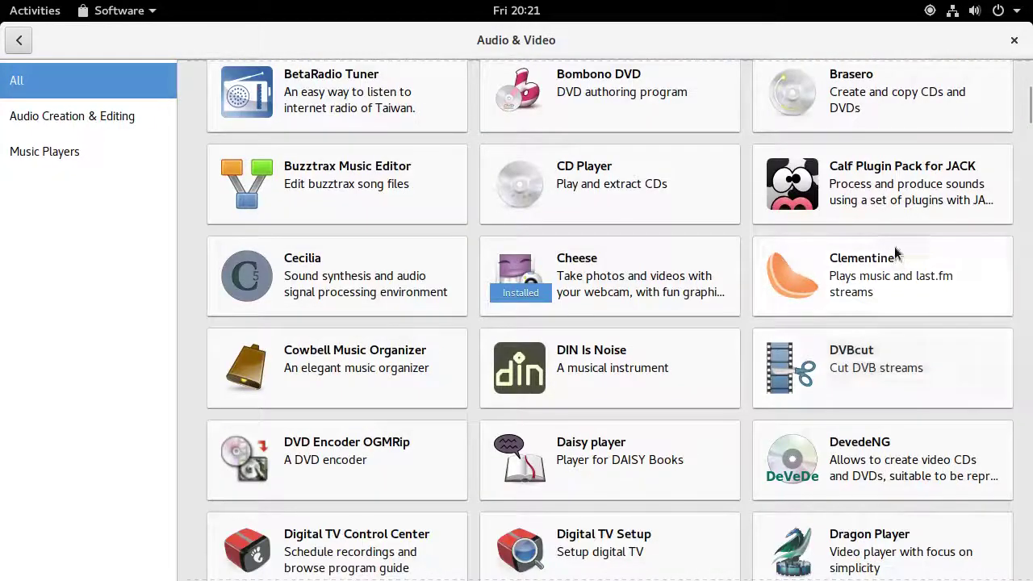
click(894, 255)
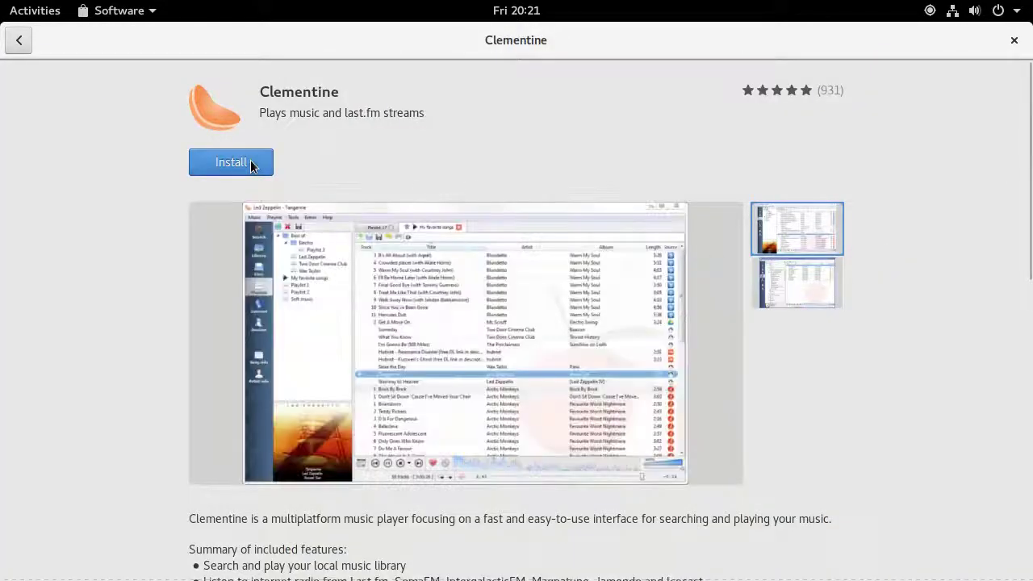
Start installing Clementine and switch between its first and second screenshots
click(250, 165)
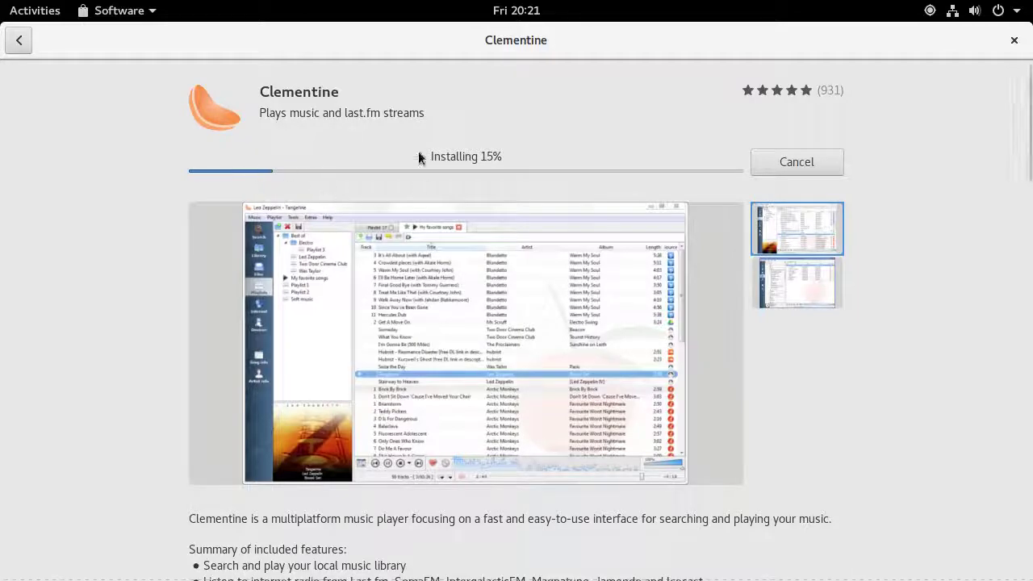
scroll(444, 190, down, 5)
scroll(444, 191, up, 5)
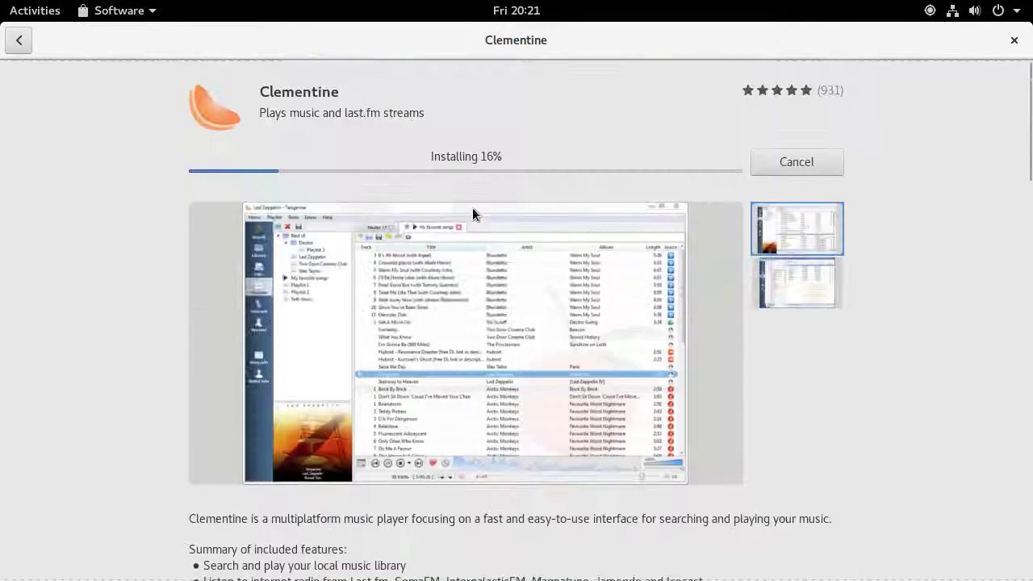
click(774, 289)
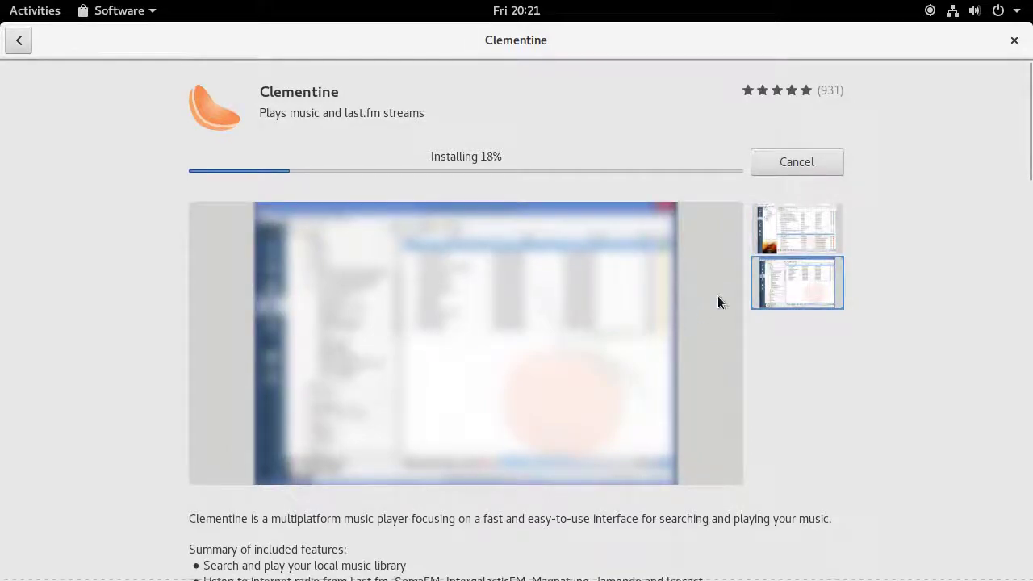
scroll(565, 292, down, 6)
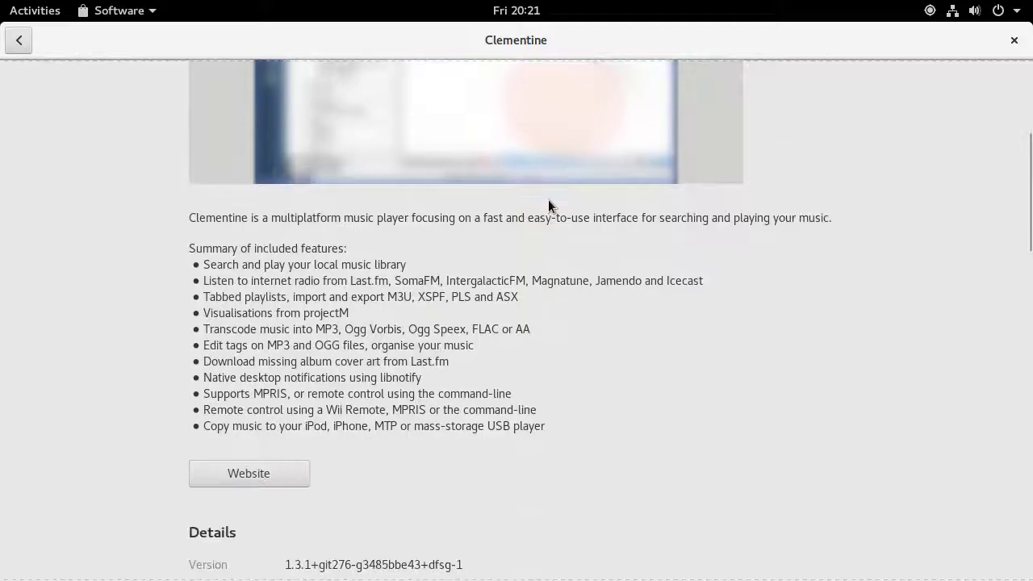
scroll(548, 202, up, 4)
scroll(655, 198, up, 3)
click(817, 235)
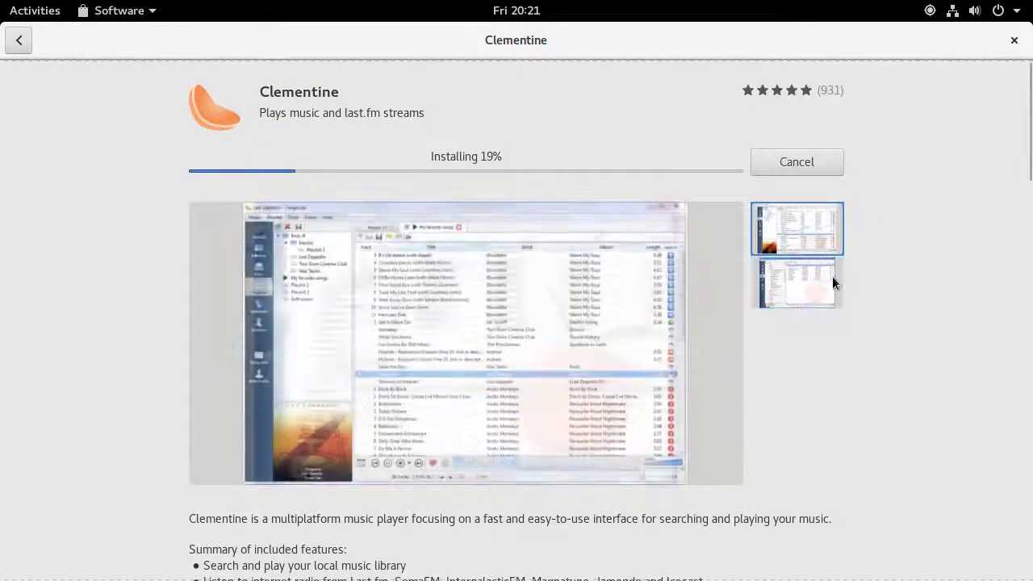
click(833, 276)
click(820, 218)
click(805, 278)
click(807, 226)
Read Clementine's user reviews, opening the Write a Review form and cancelling it
scroll(484, 306, down, 4)
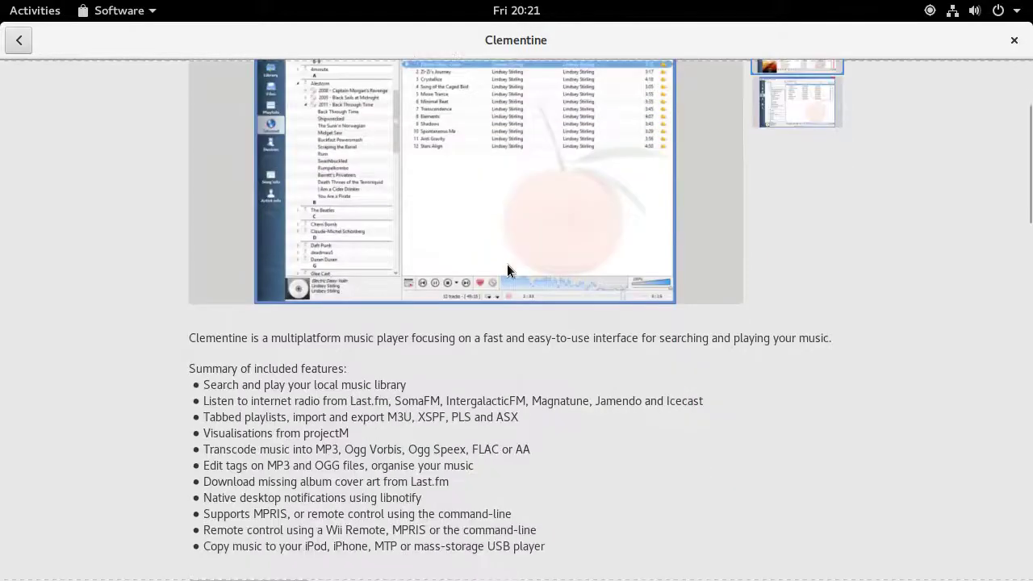
scroll(507, 264, down, 3)
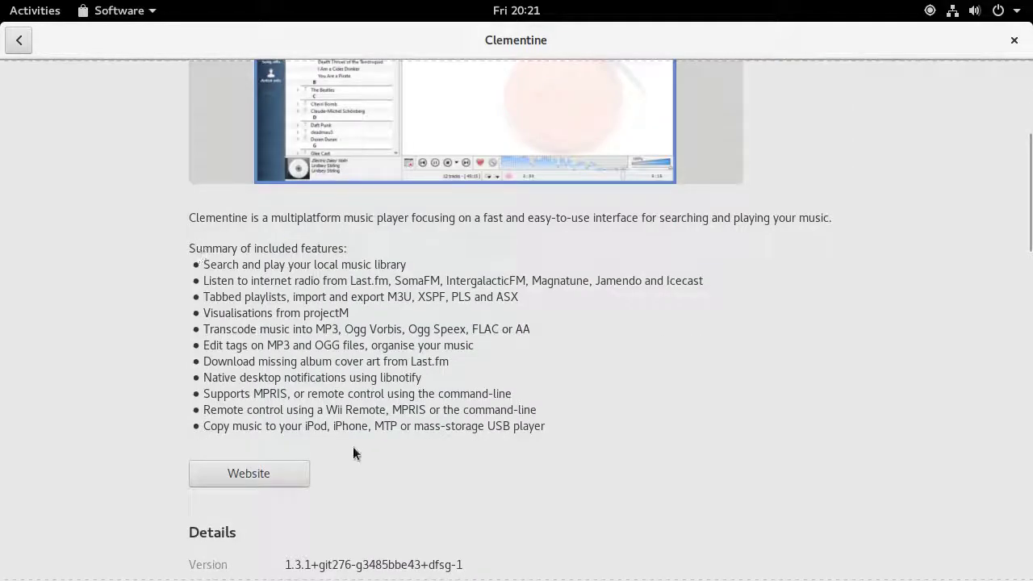
scroll(254, 314, down, 4)
scroll(350, 314, down, 6)
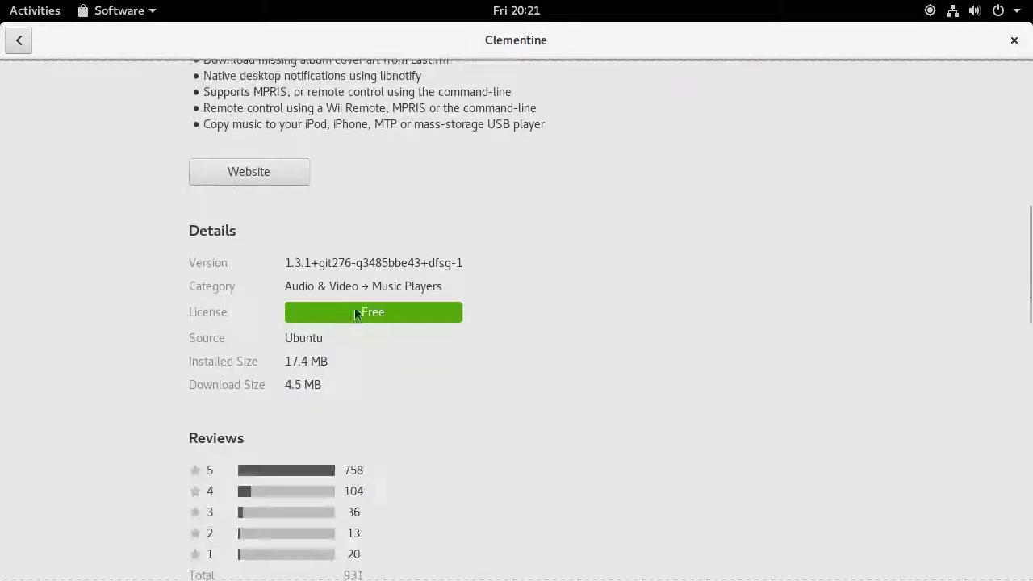
scroll(320, 319, down, 15)
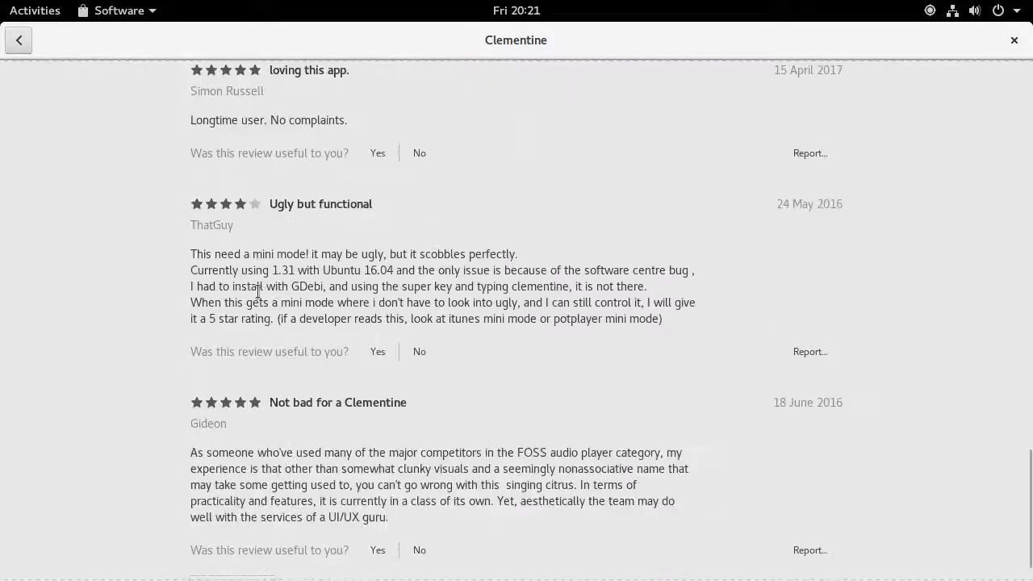
scroll(274, 275, up, 10)
scroll(274, 274, up, 4)
scroll(406, 322, down, 1)
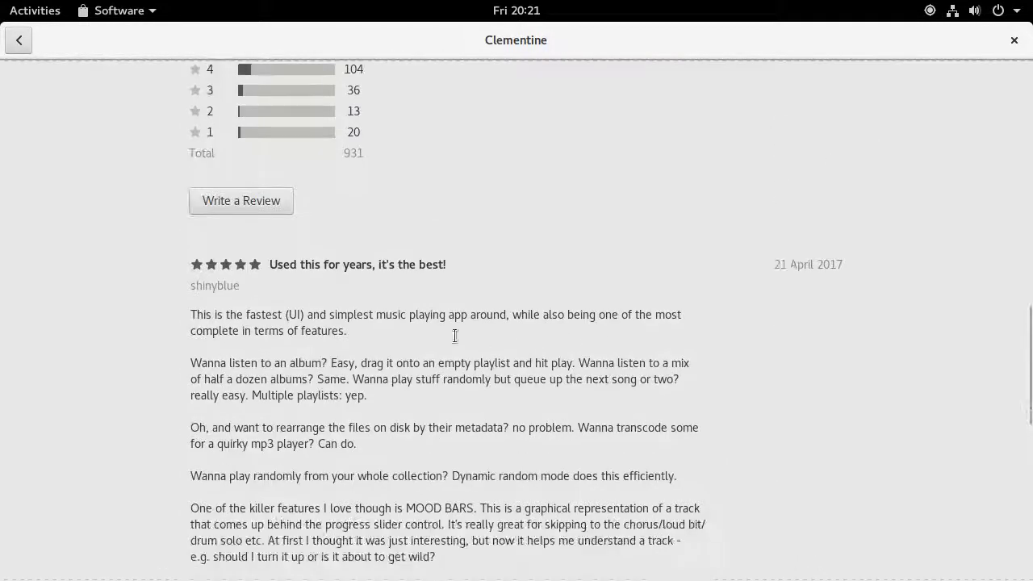
click(225, 201)
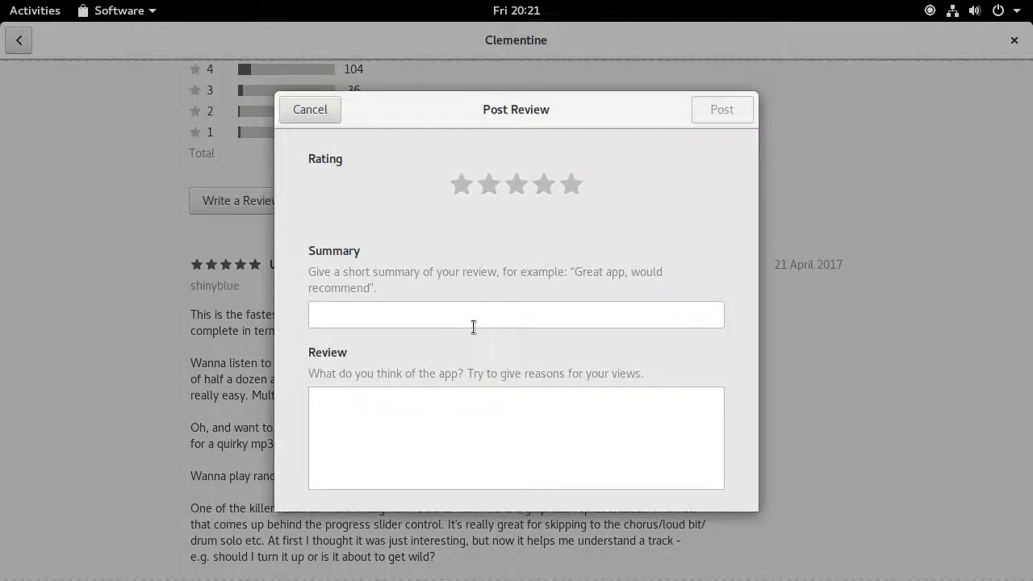
click(317, 118)
scroll(494, 340, down, 10)
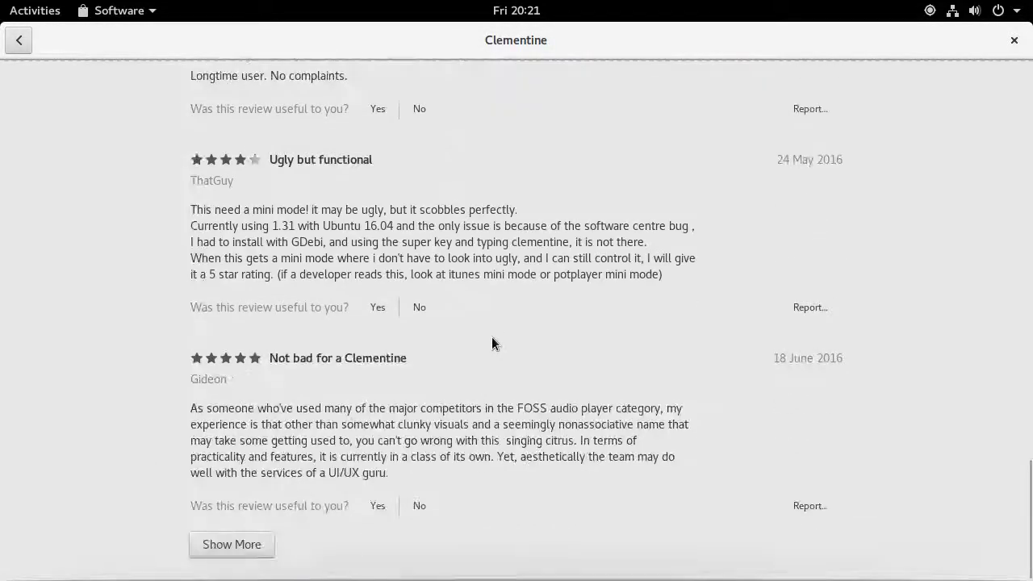
scroll(491, 335, up, 20)
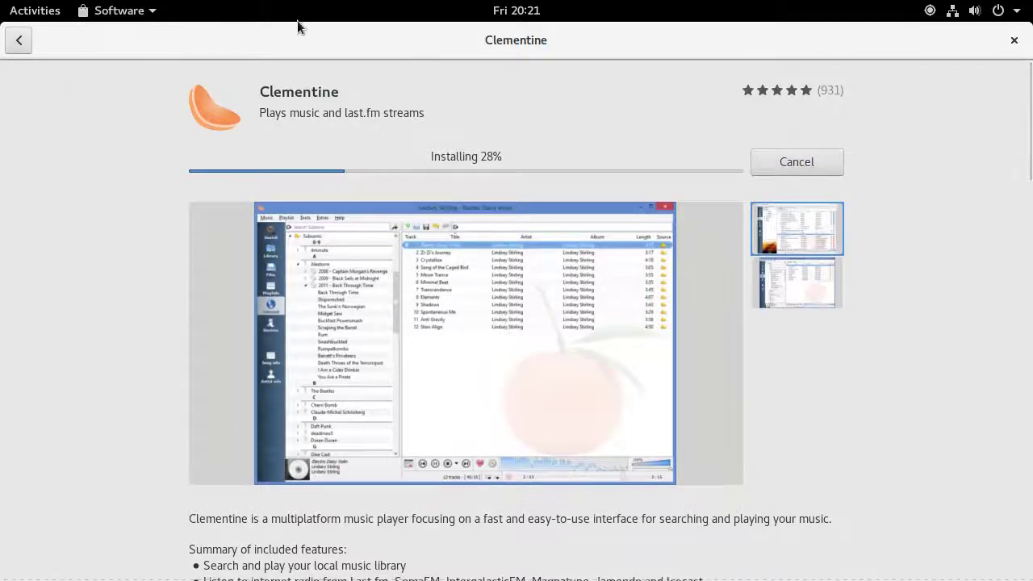
click(9, 42)
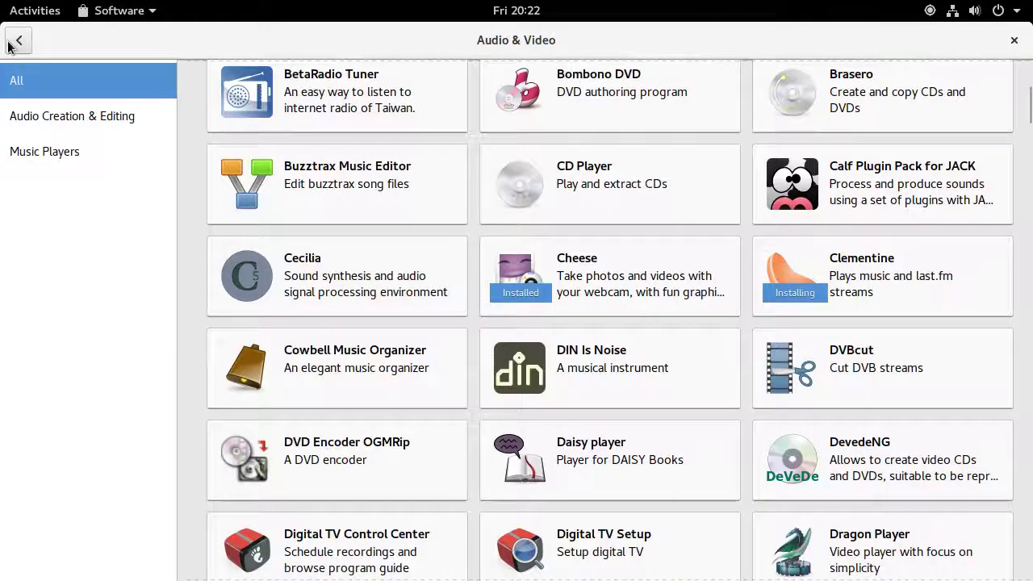
click(18, 41)
click(494, 46)
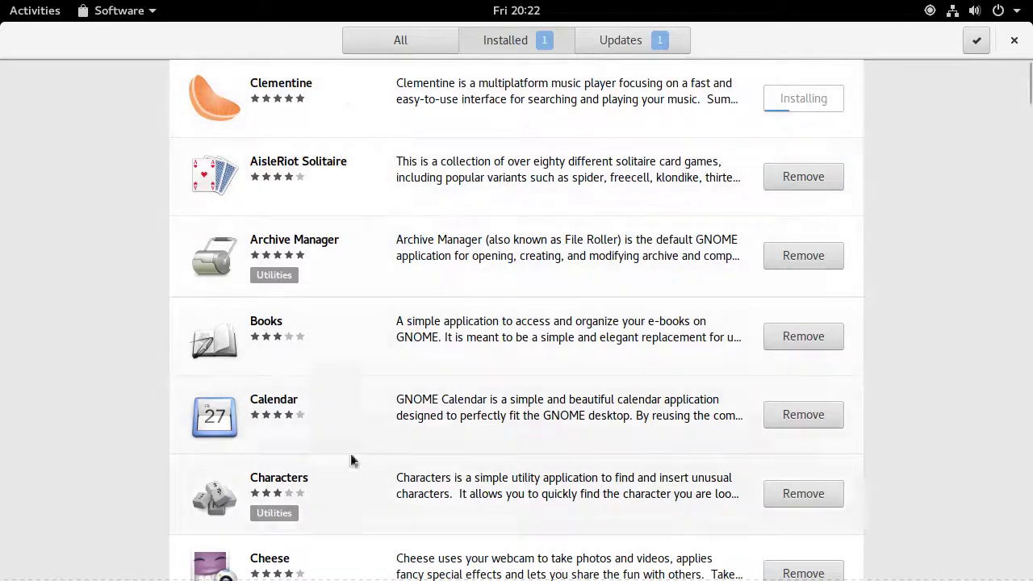
scroll(401, 250, down, 5)
scroll(401, 250, up, 5)
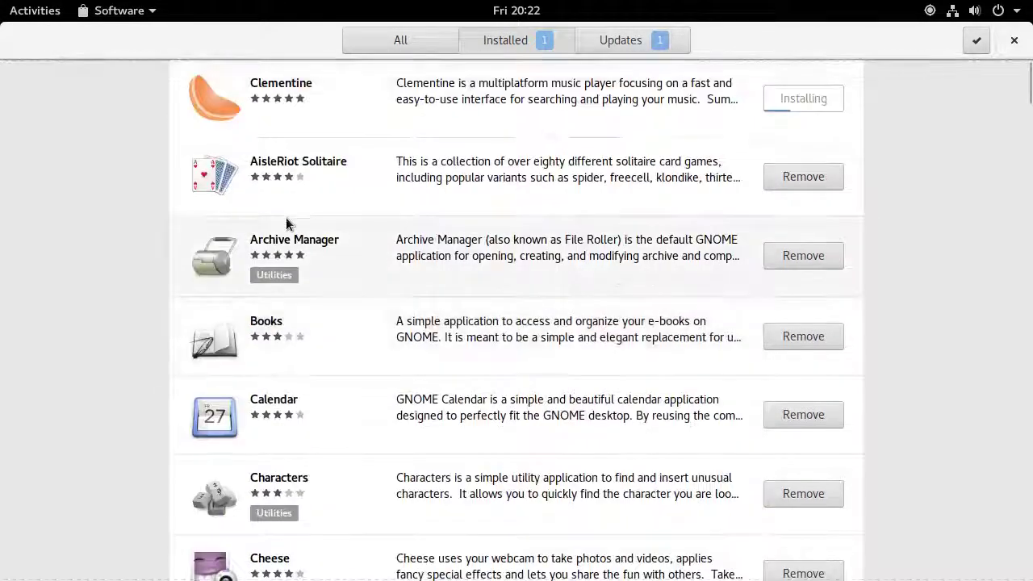
scroll(556, 182, down, 8)
scroll(554, 179, down, 20)
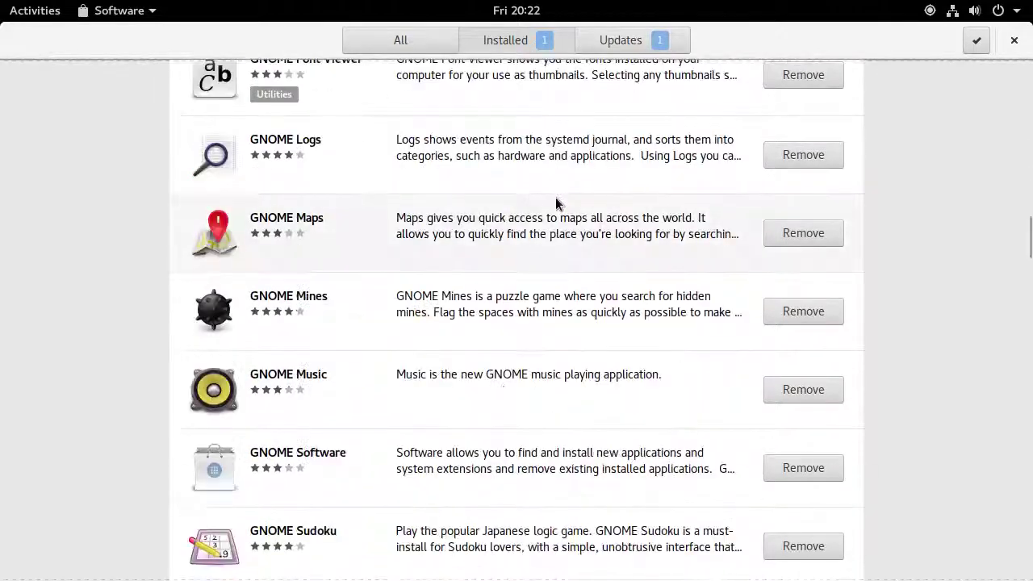
scroll(519, 240, down, 20)
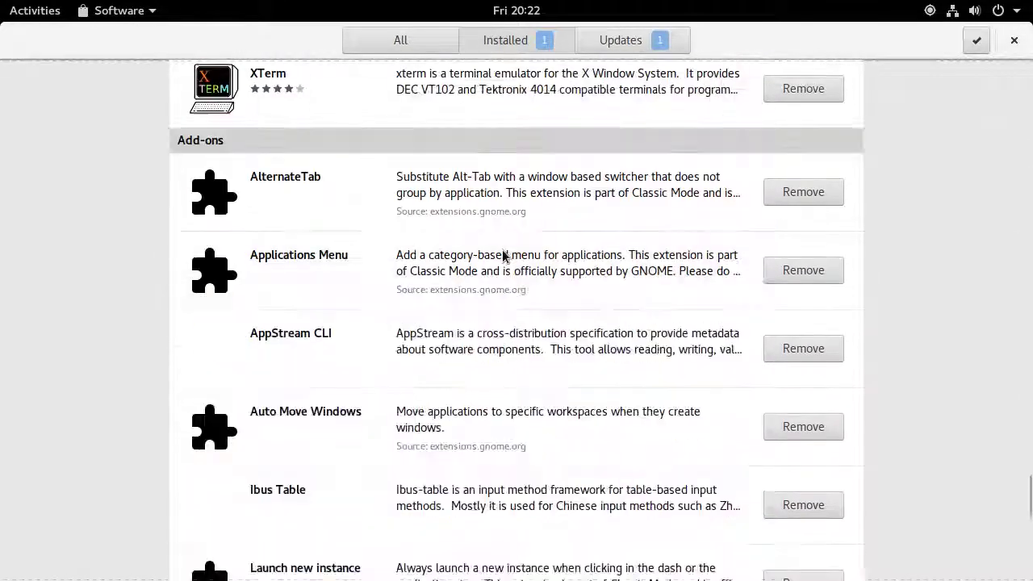
scroll(503, 255, up, 5)
scroll(598, 246, up, 20)
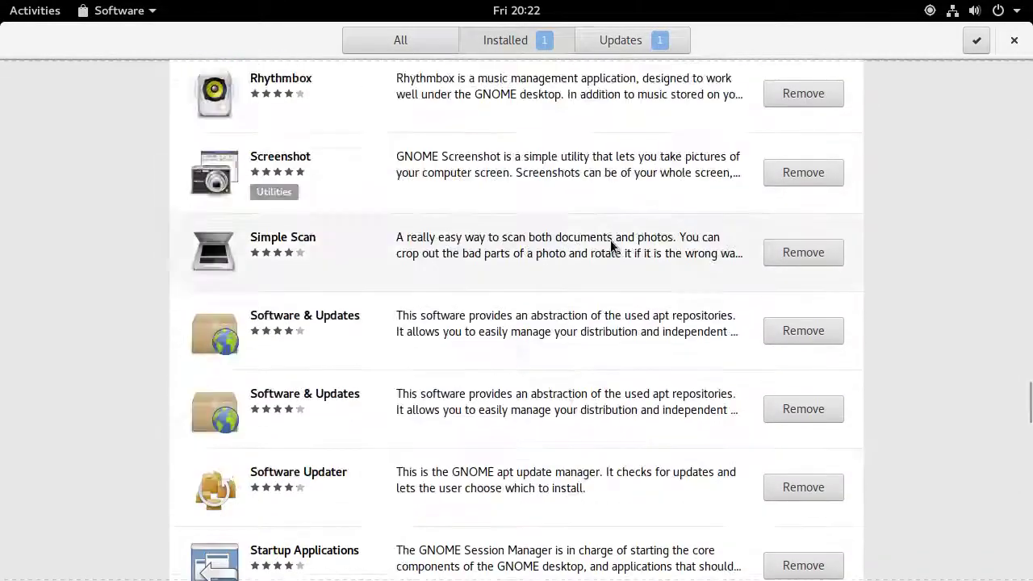
scroll(598, 248, up, 15)
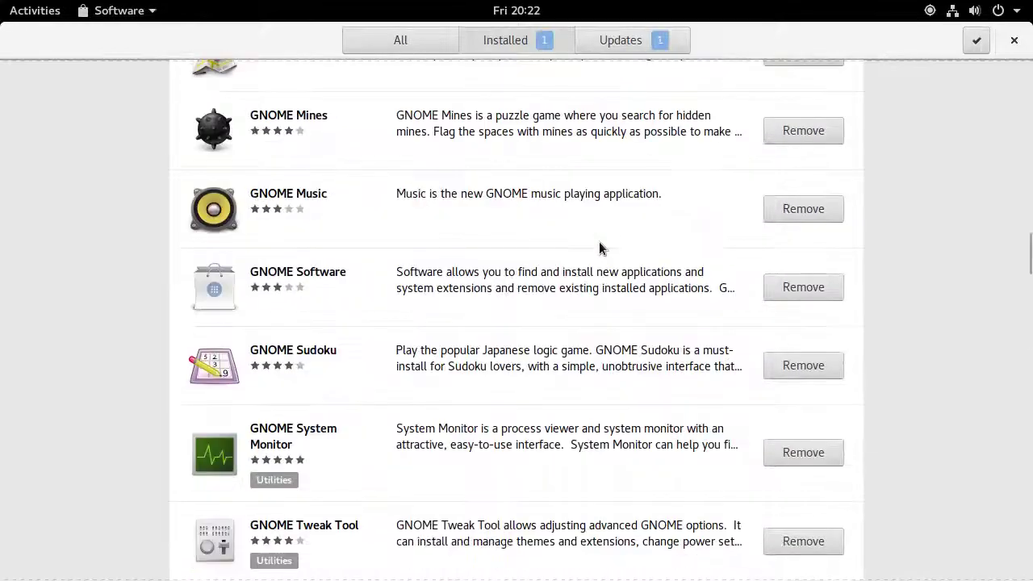
scroll(593, 300, up, 7)
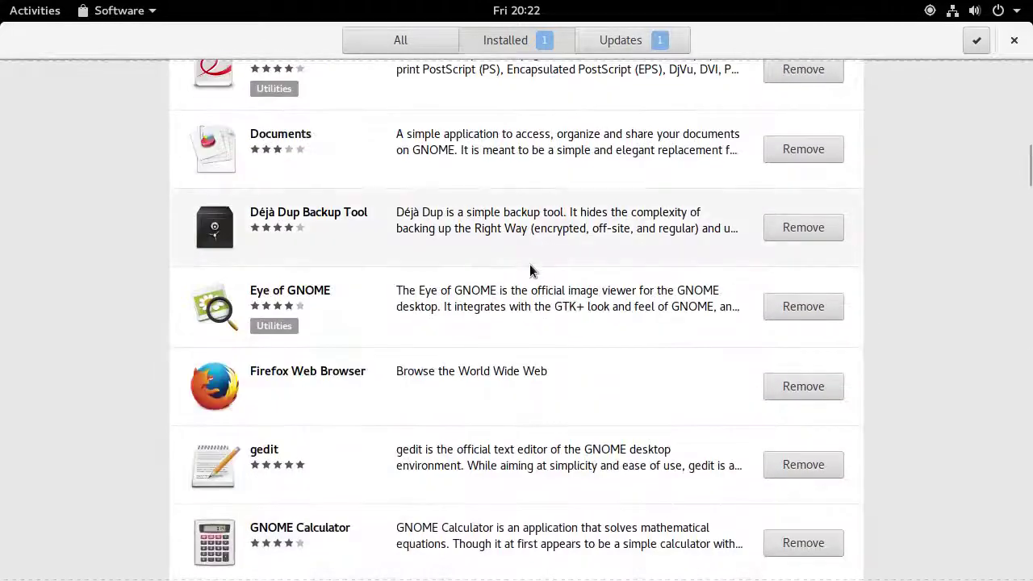
scroll(534, 266, up, 6)
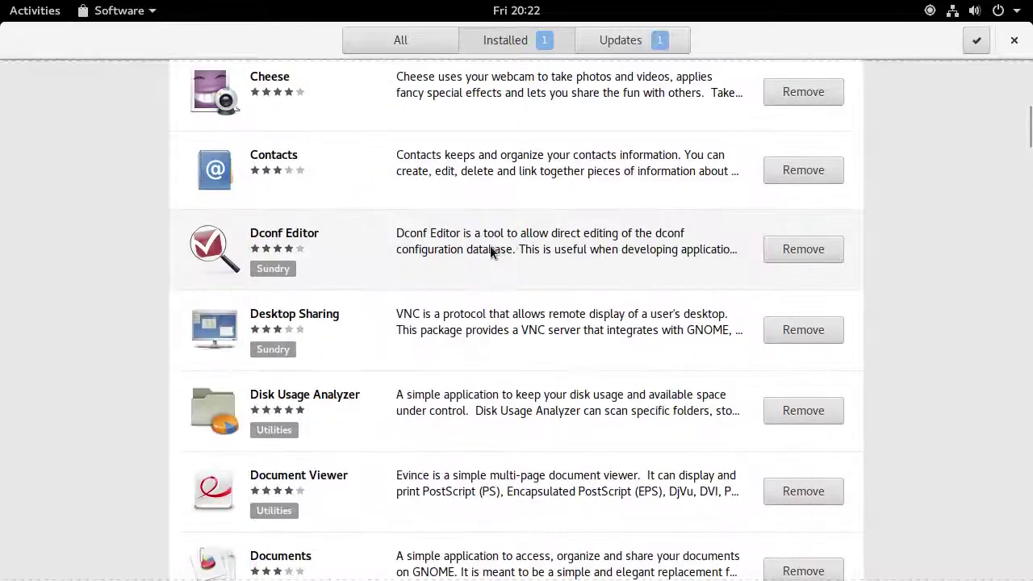
scroll(488, 250, up, 6)
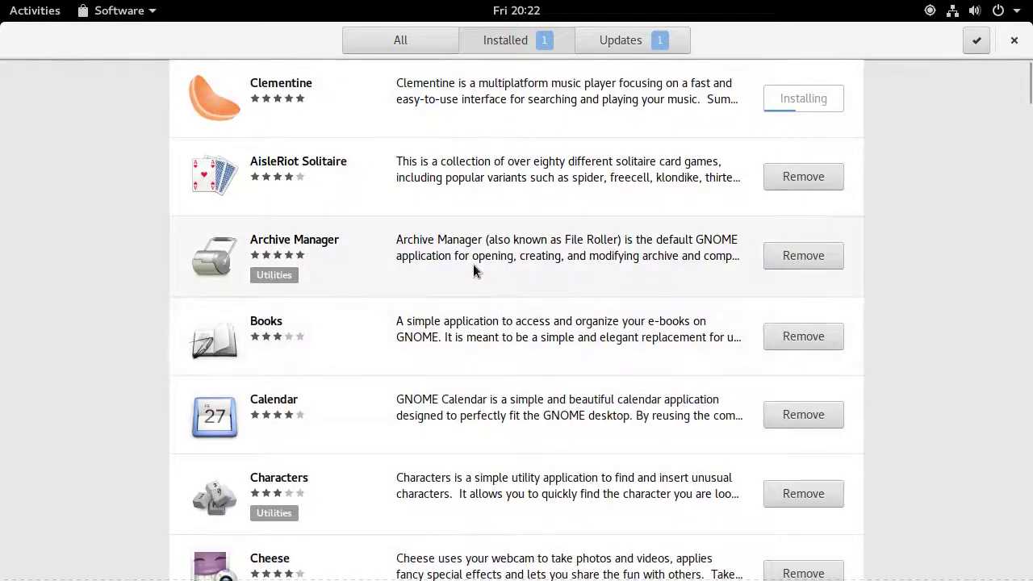
scroll(484, 264, down, 10)
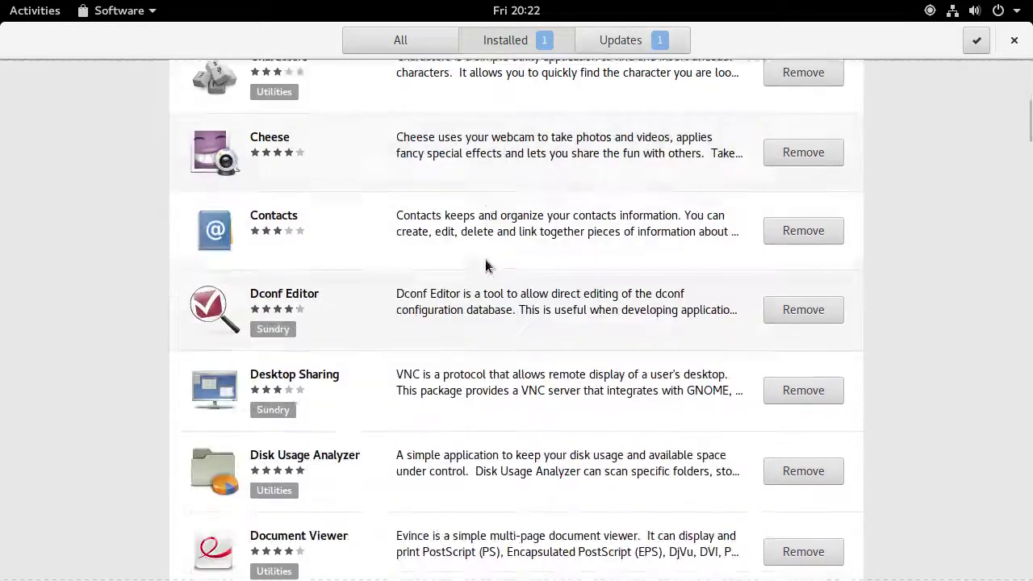
scroll(428, 234, down, 12)
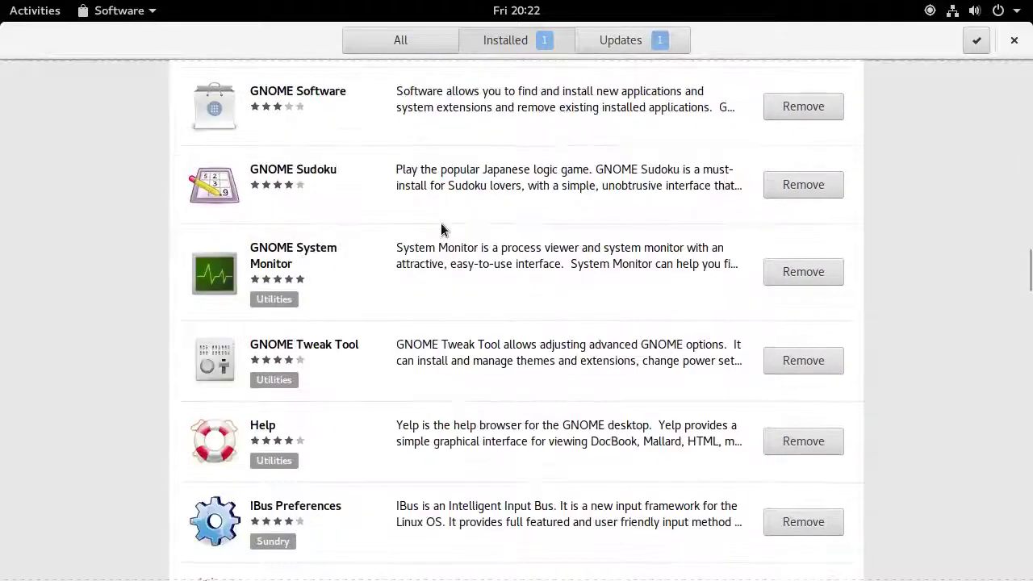
scroll(444, 233, down, 15)
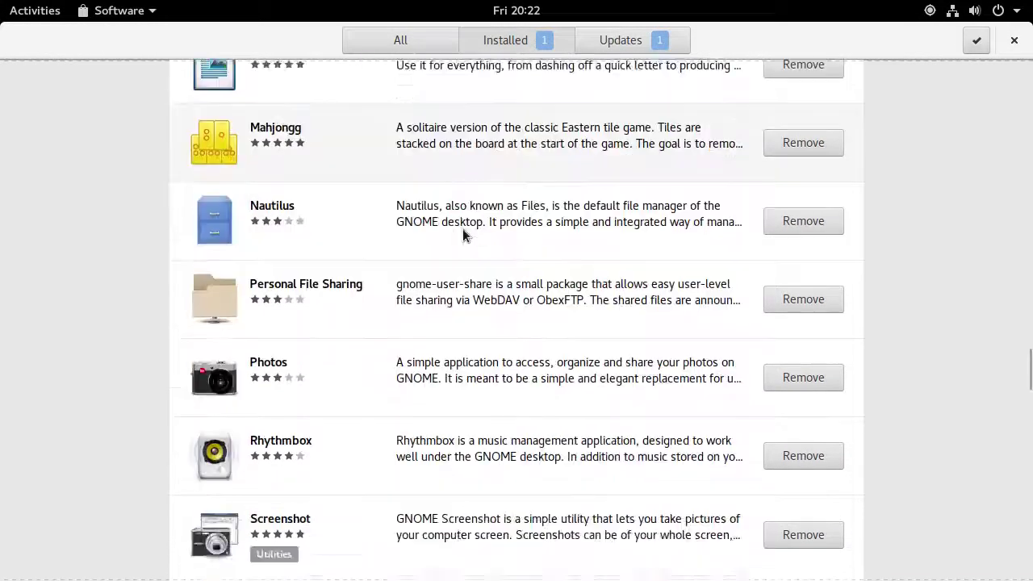
scroll(491, 237, up, 15)
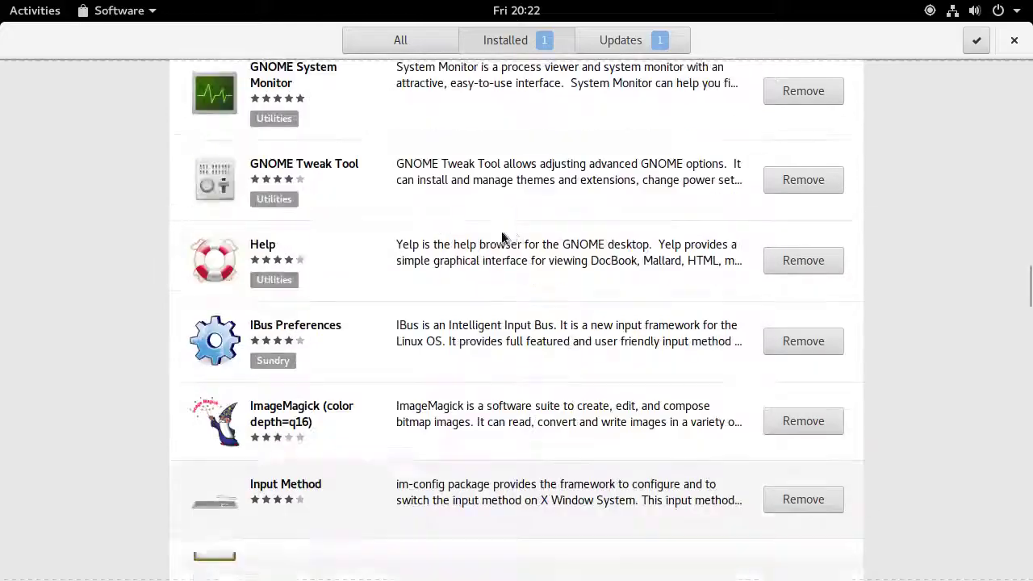
Show the Updates tab and bring the Software Updater window to the front
scroll(572, 126, up, 5)
click(650, 38)
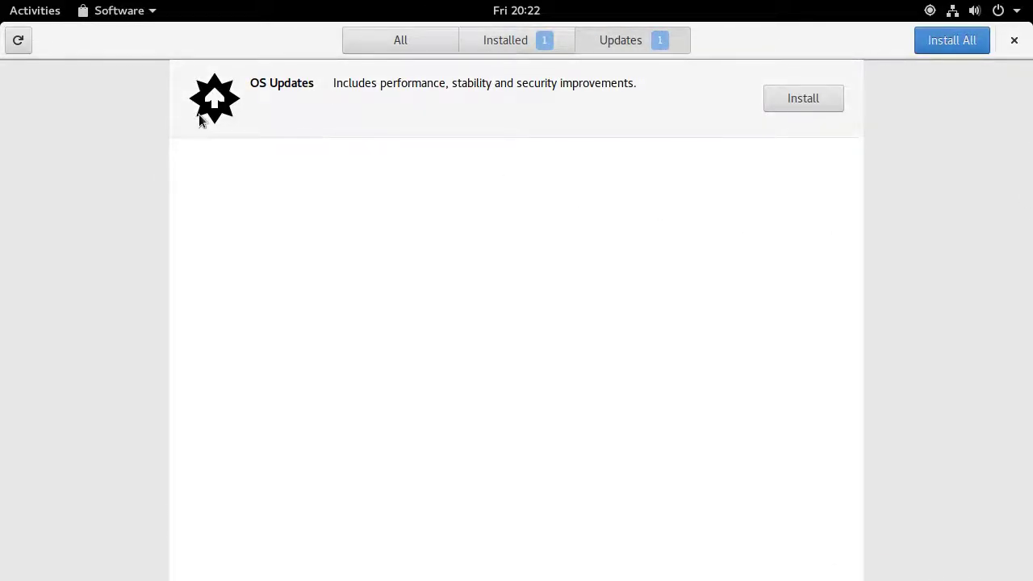
key(super)
click(760, 343)
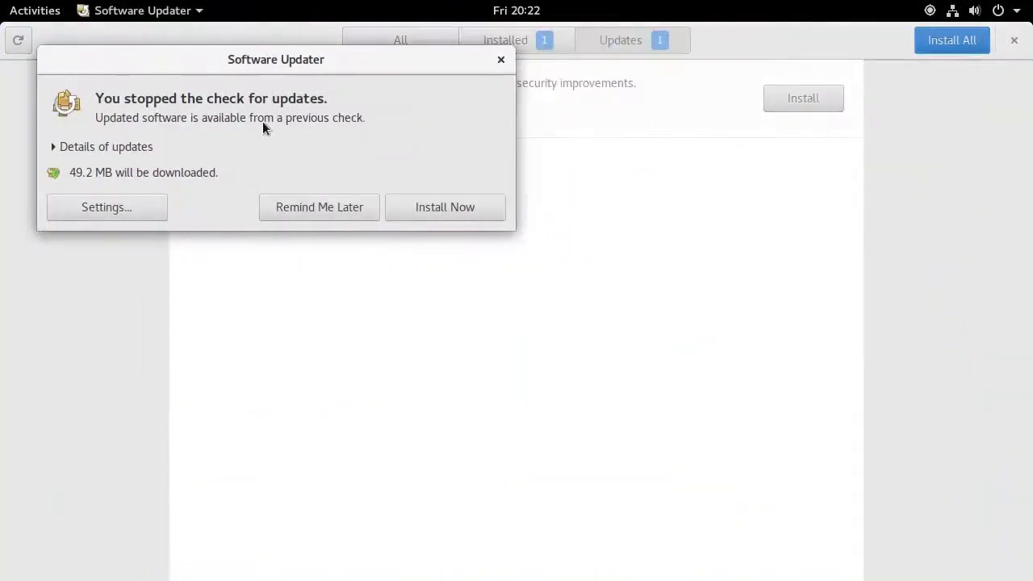
Expand the update details and the Ubuntu-gnome base row to list its packages
click(135, 146)
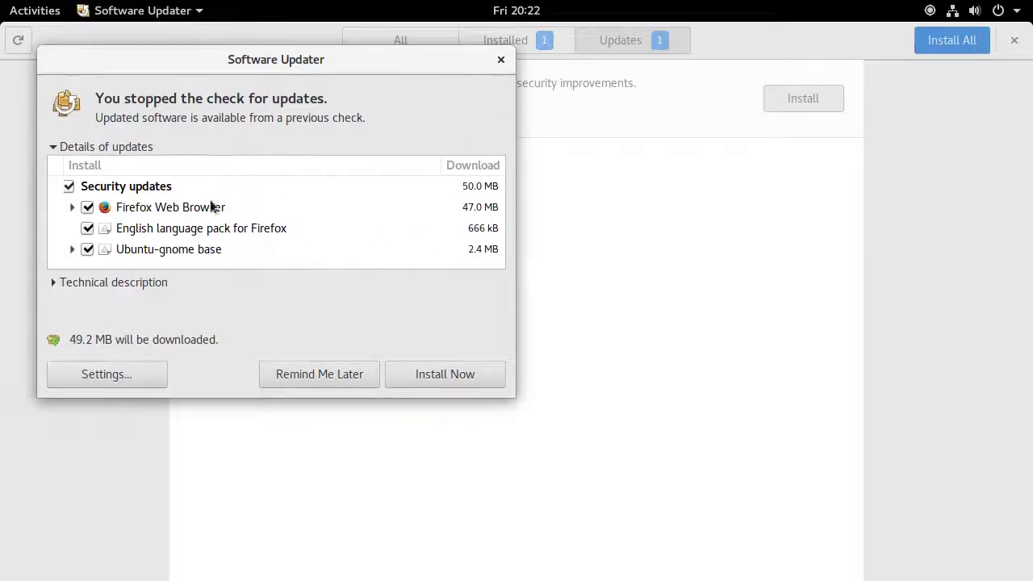
click(72, 248)
scroll(226, 226, down, 3)
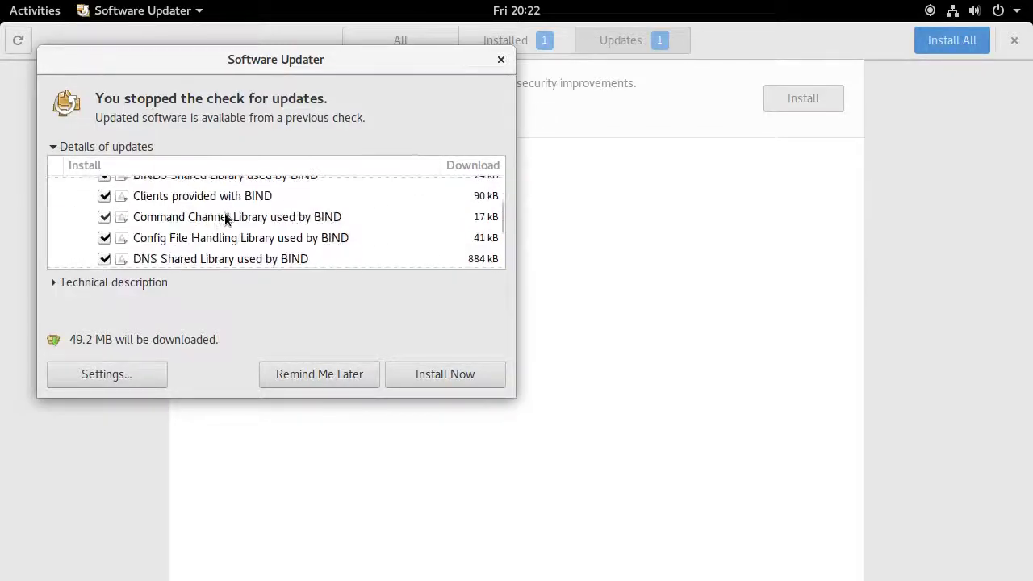
scroll(226, 222, down, 5)
scroll(227, 232, up, 6)
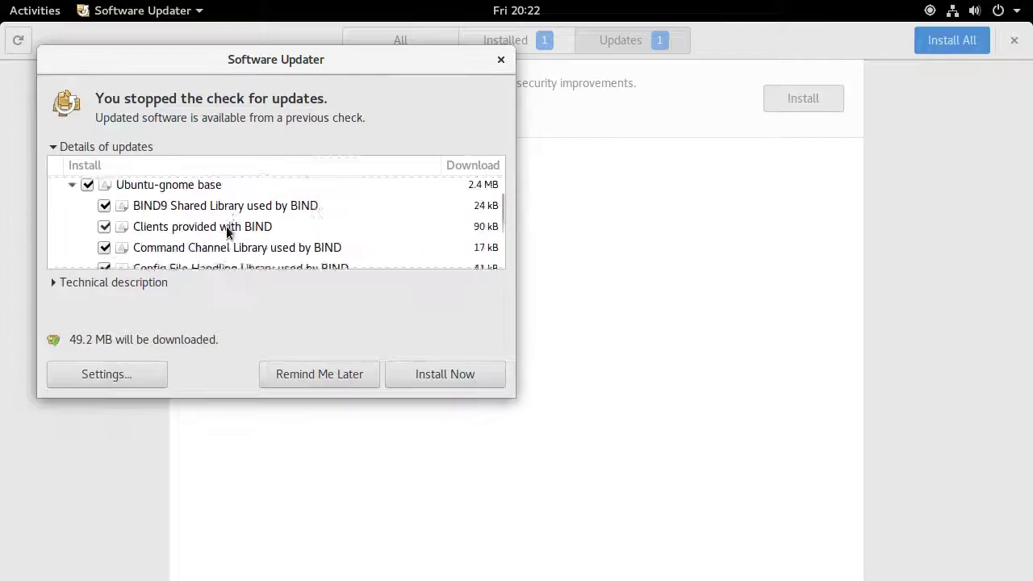
scroll(227, 231, up, 3)
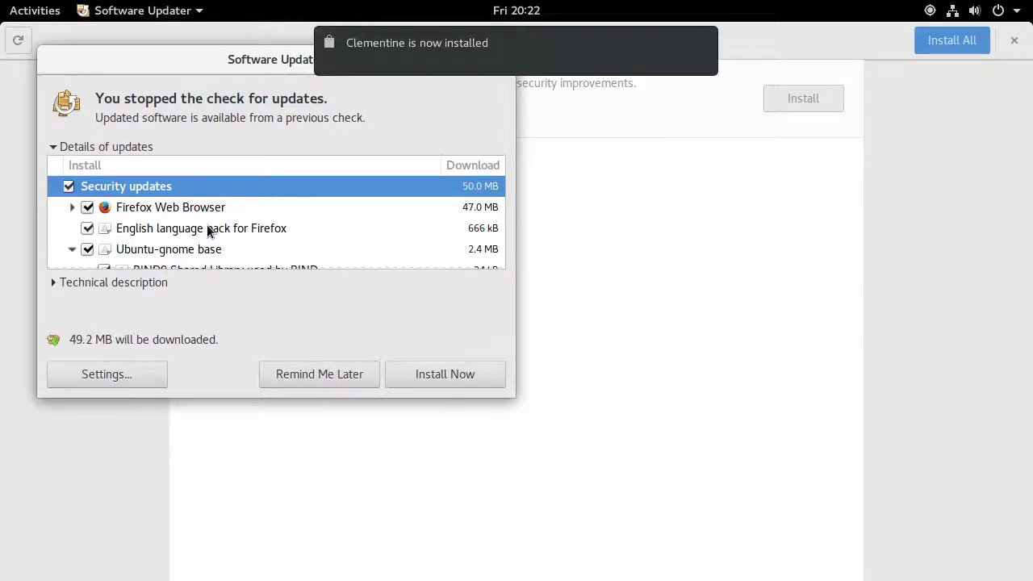
Return to Clementine's page, install it, launch it briefly, then close the player
mouse_move(391, 68)
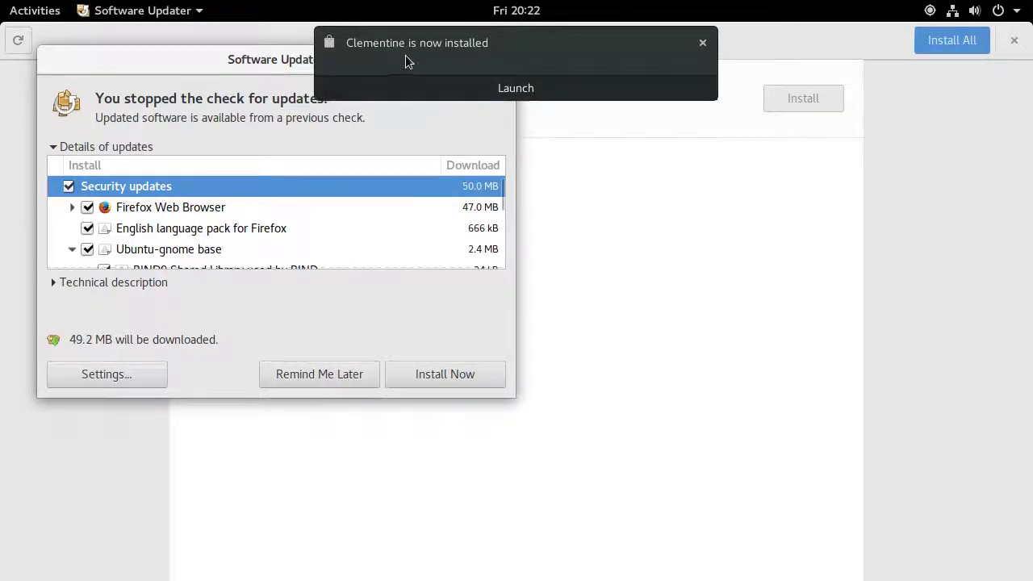
click(408, 62)
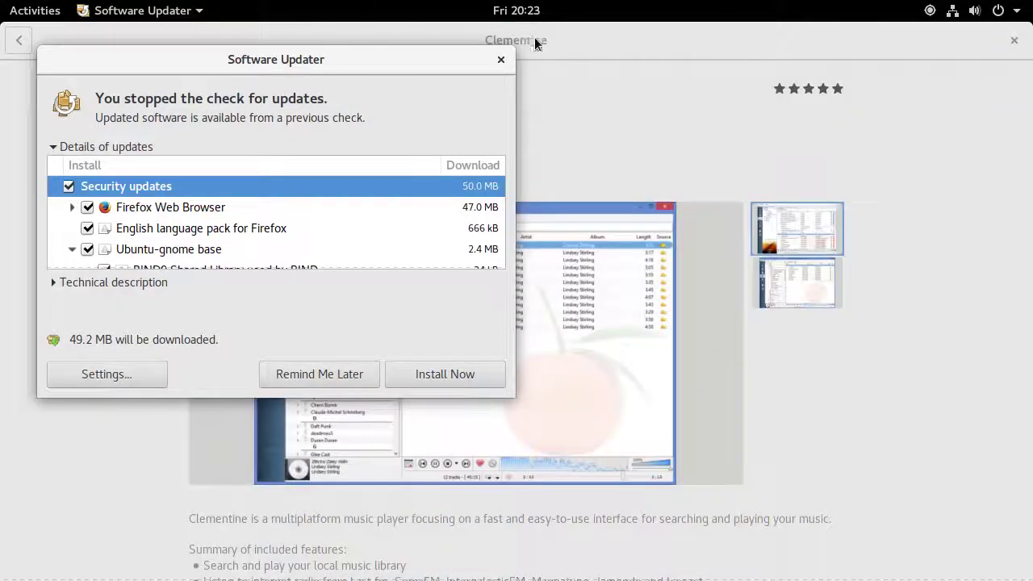
click(500, 62)
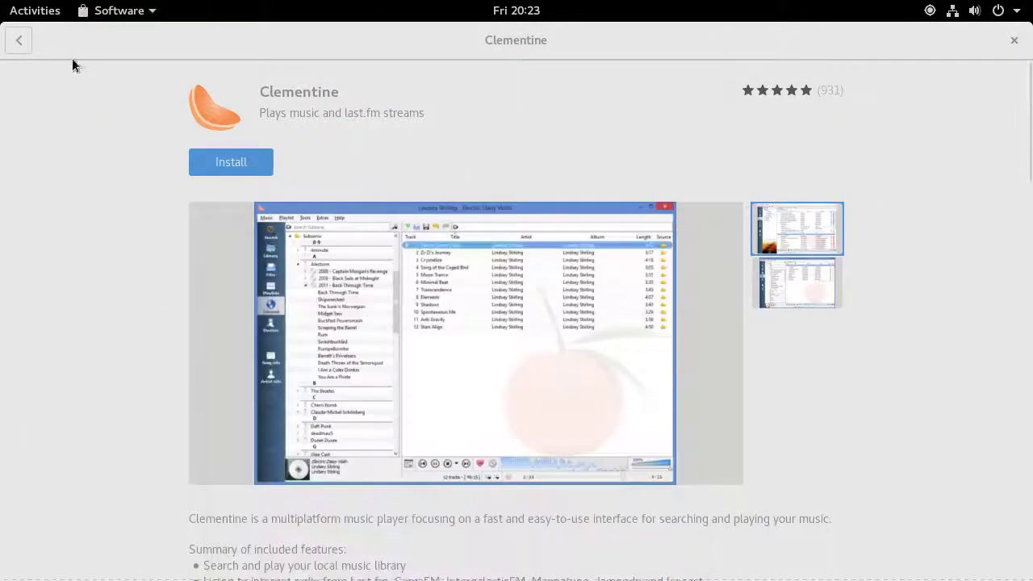
click(257, 163)
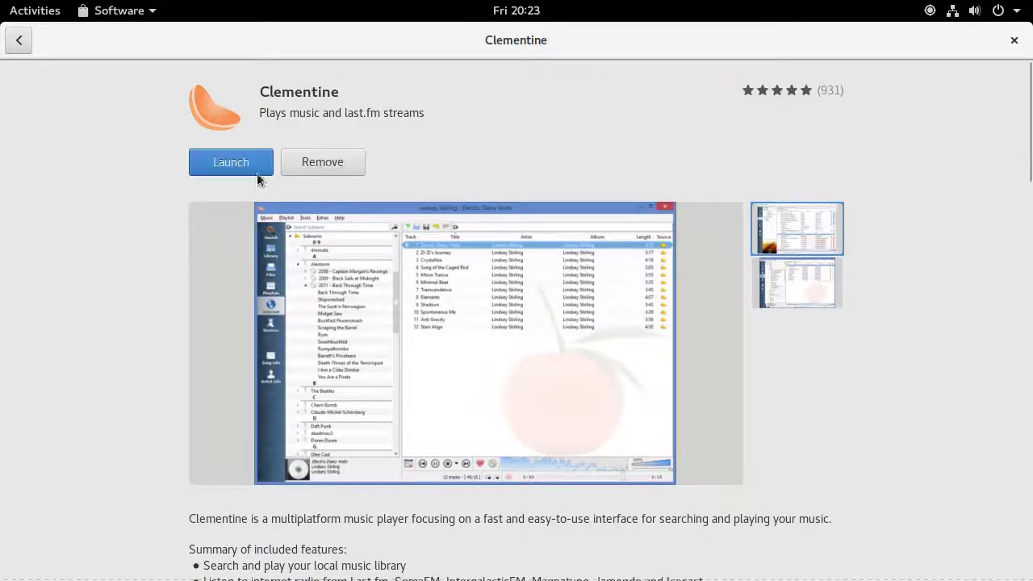
click(199, 154)
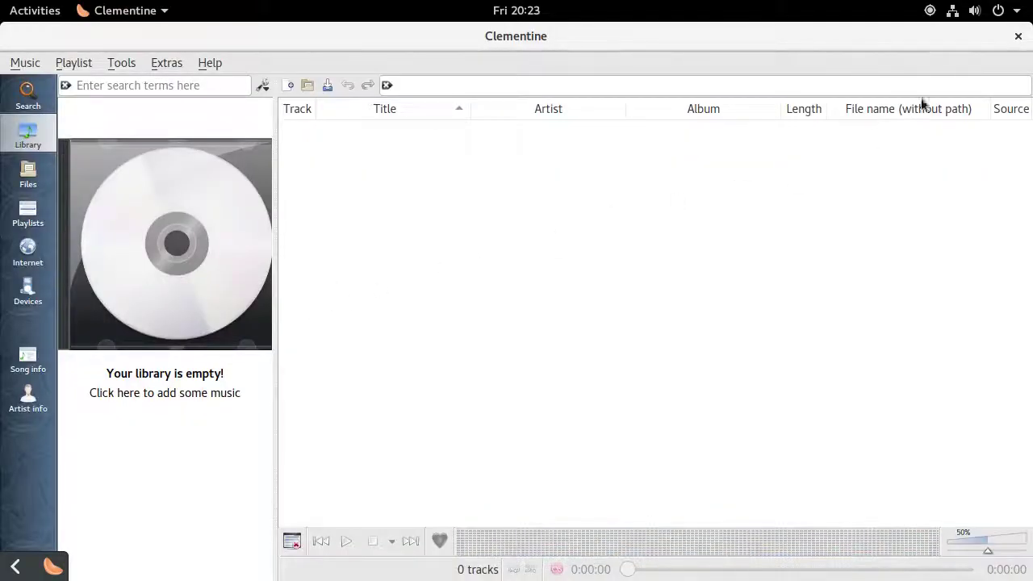
click(1001, 10)
click(1001, 10)
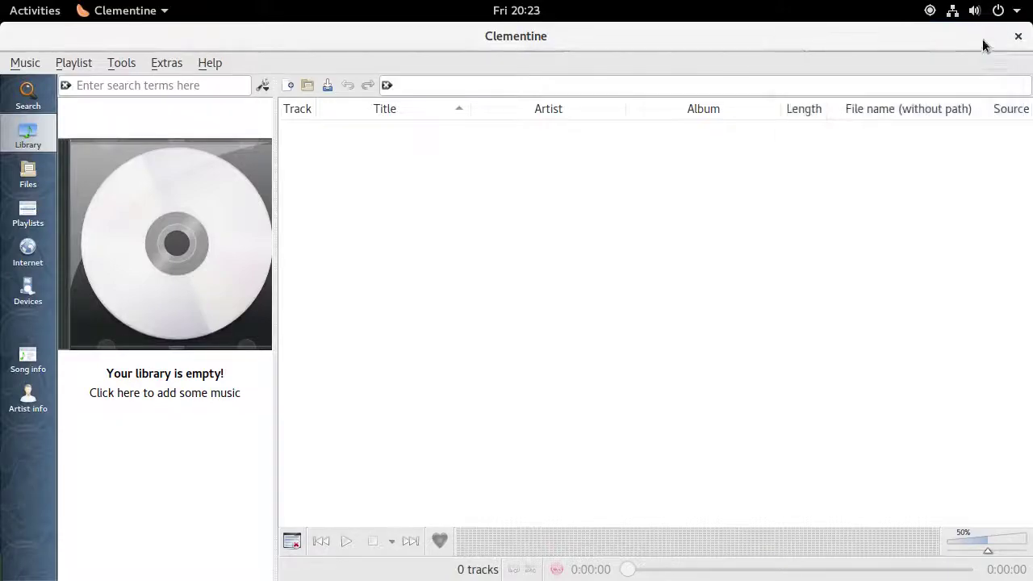
click(1019, 38)
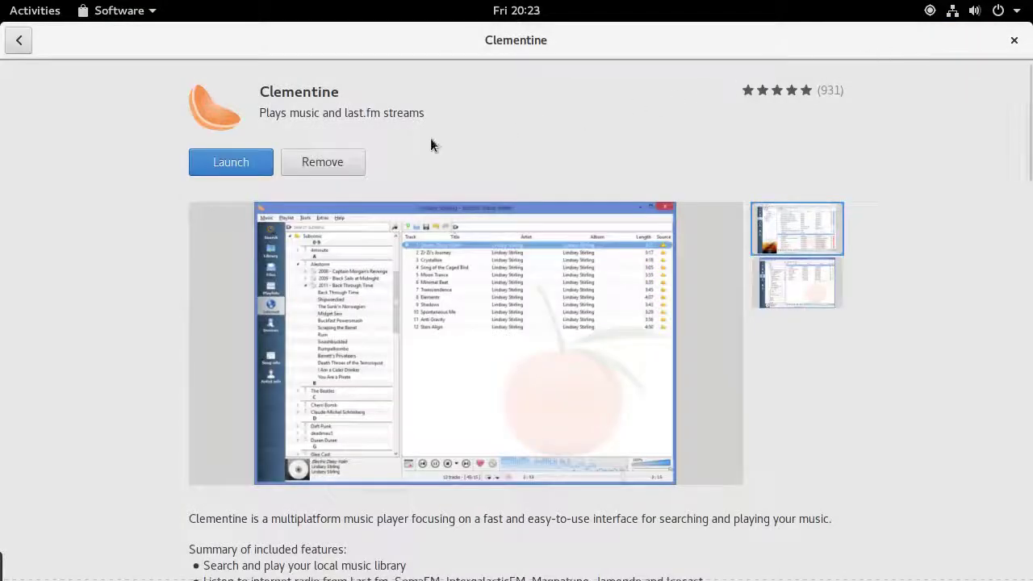
Remove Clementine and close the Software Updater dialog
click(346, 166)
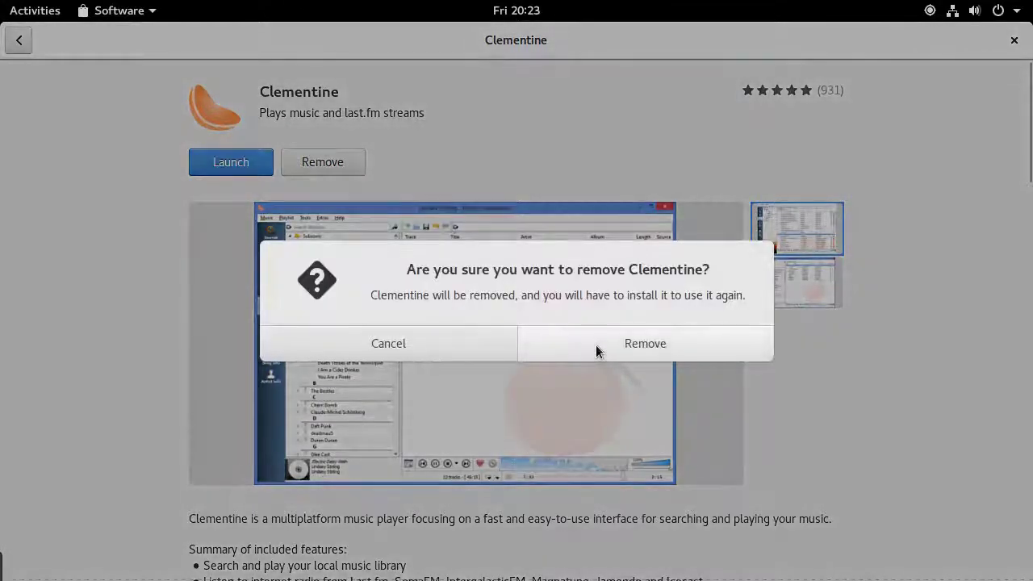
click(596, 345)
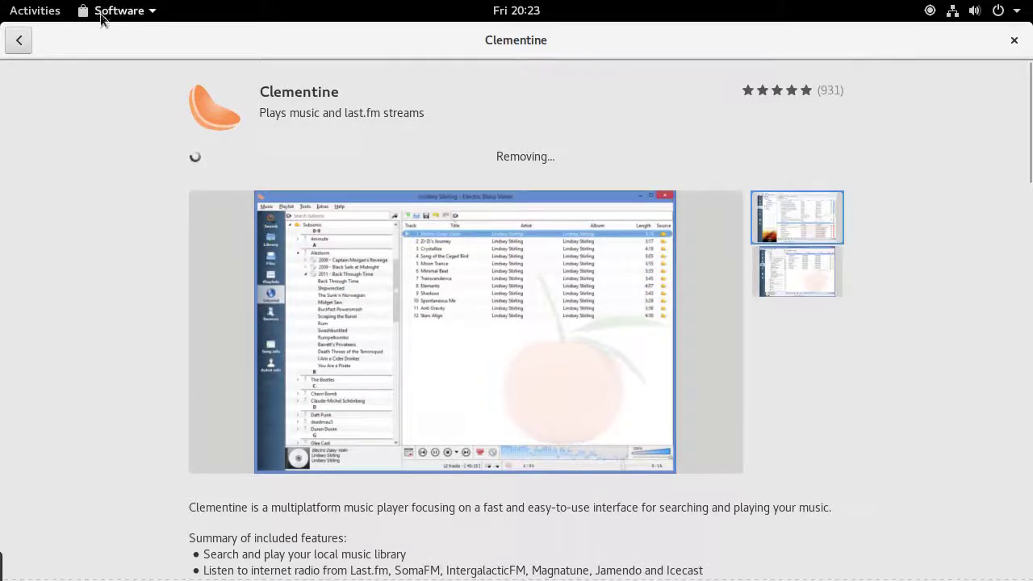
key(super)
click(792, 354)
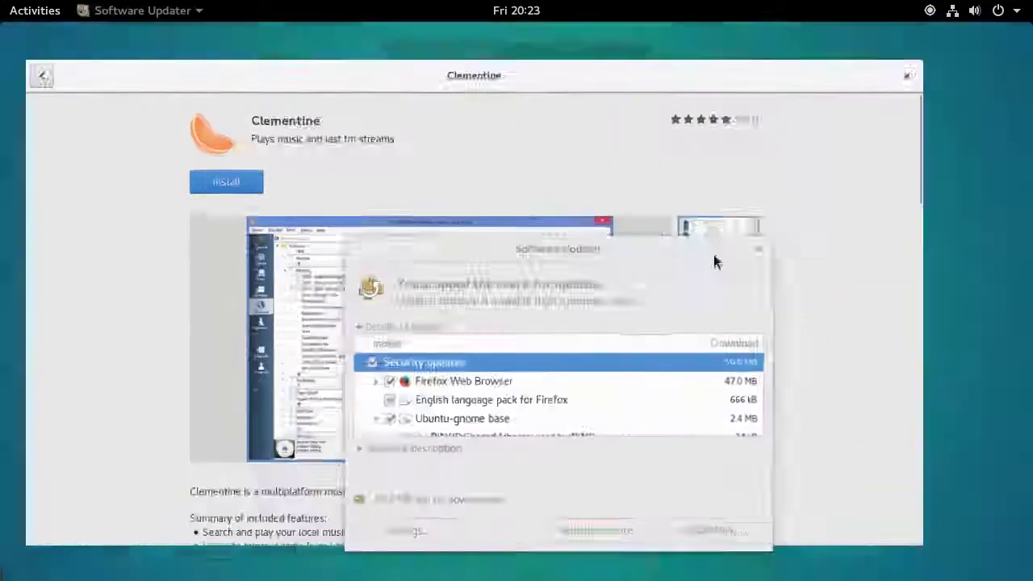
click(682, 252)
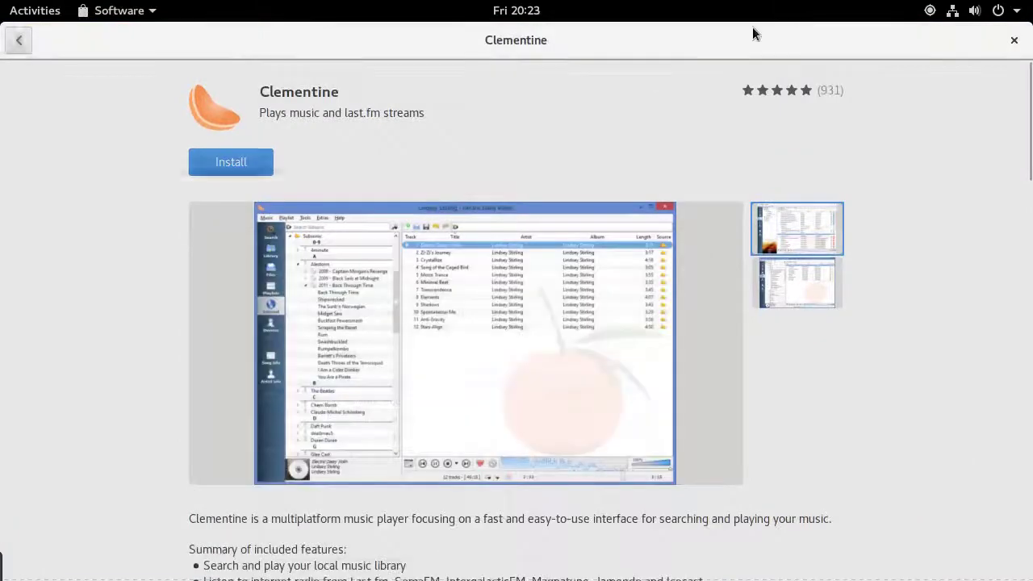
Launch Firefox from Show Applications, close its Start Page window, then open the system status menu
key(super)
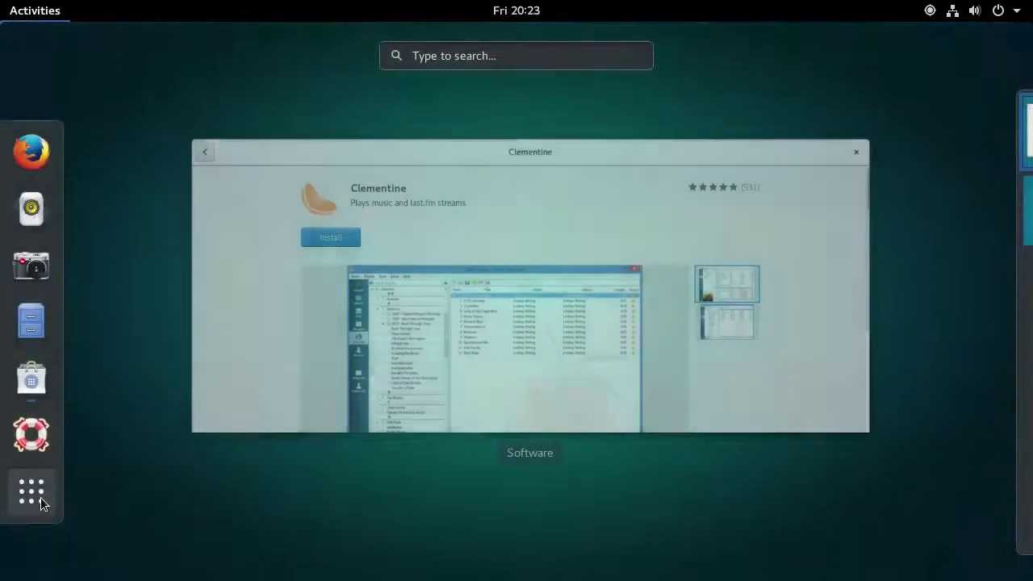
click(40, 497)
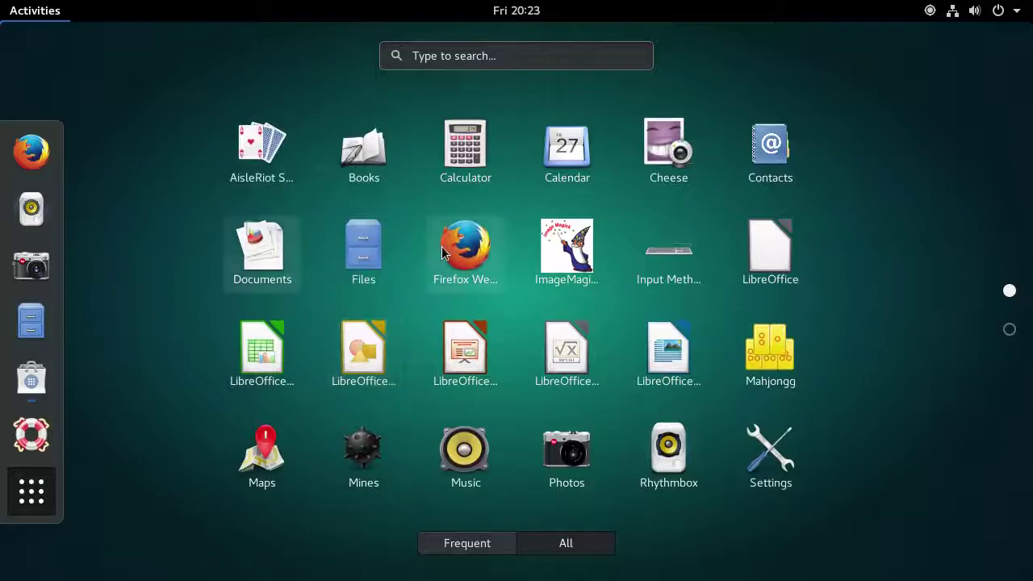
click(452, 250)
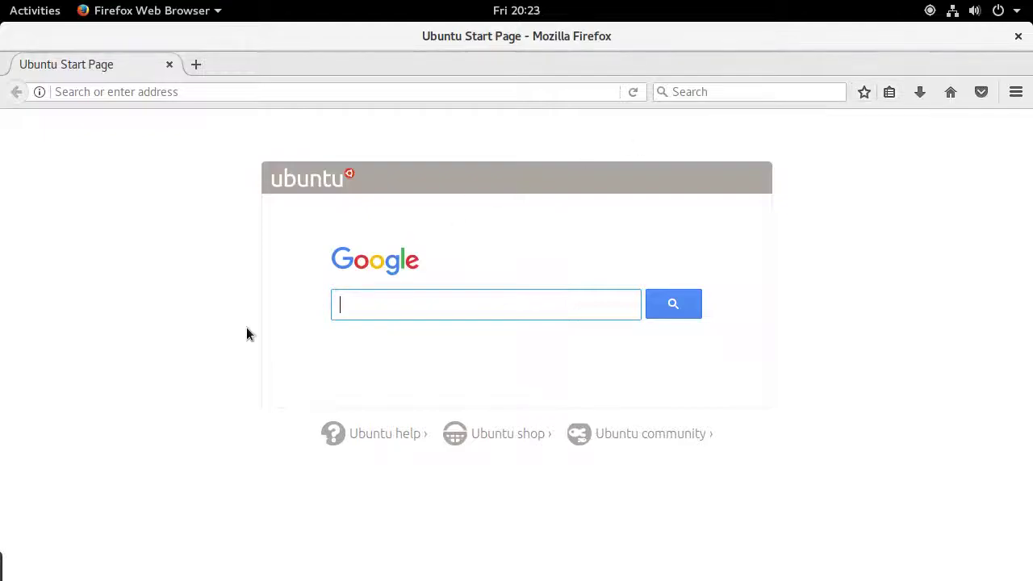
click(1018, 36)
click(998, 11)
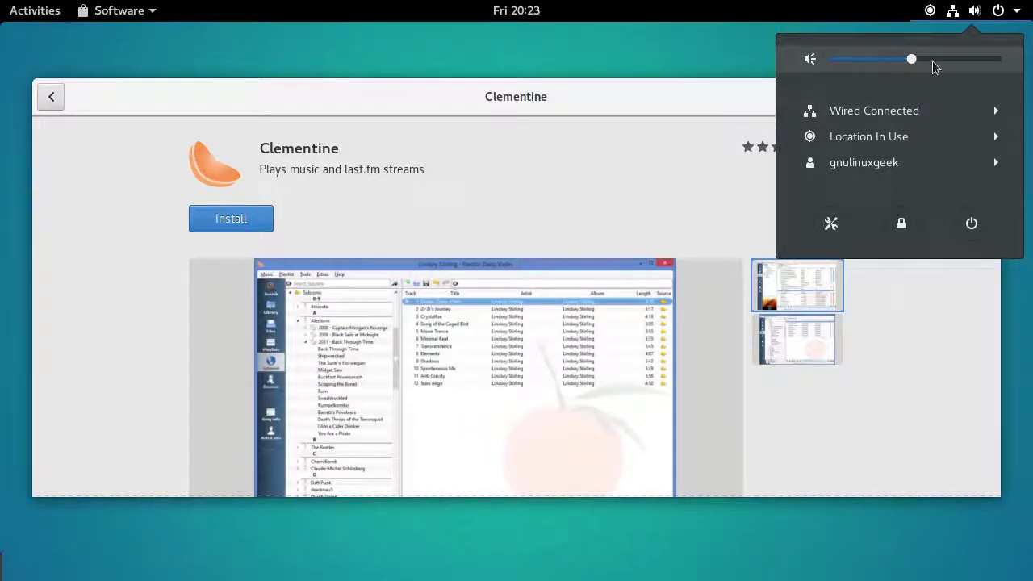
Open Settings from the system menu and browse the Online Accounts panel
click(831, 224)
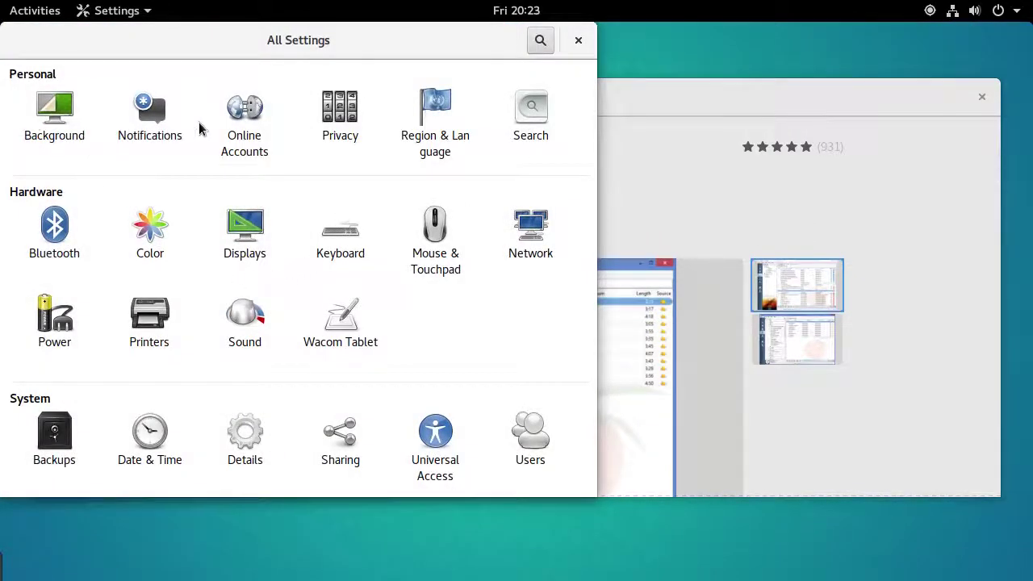
click(255, 156)
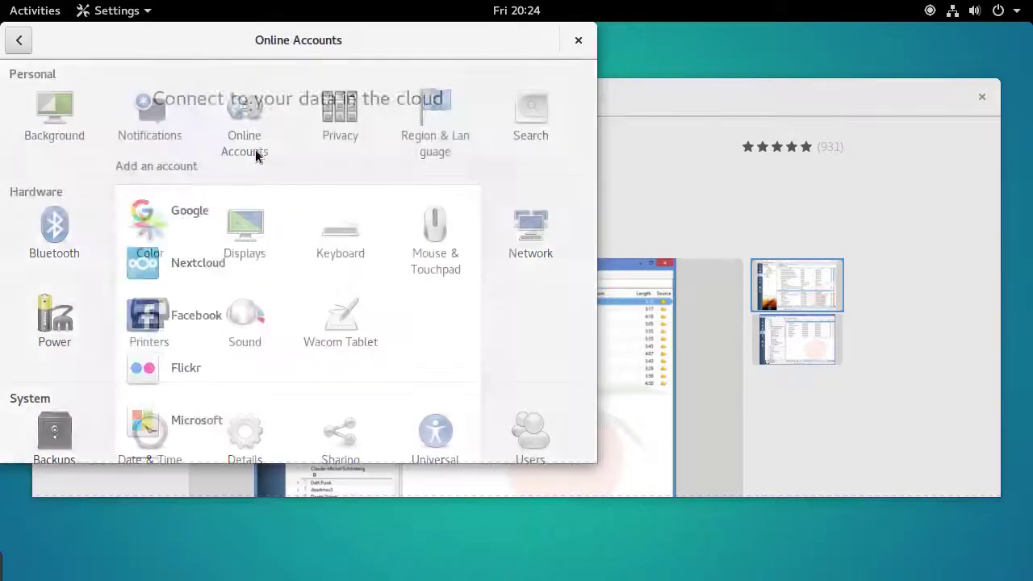
scroll(201, 336, down, 1)
scroll(202, 336, down, 3)
scroll(211, 326, up, 3)
click(18, 40)
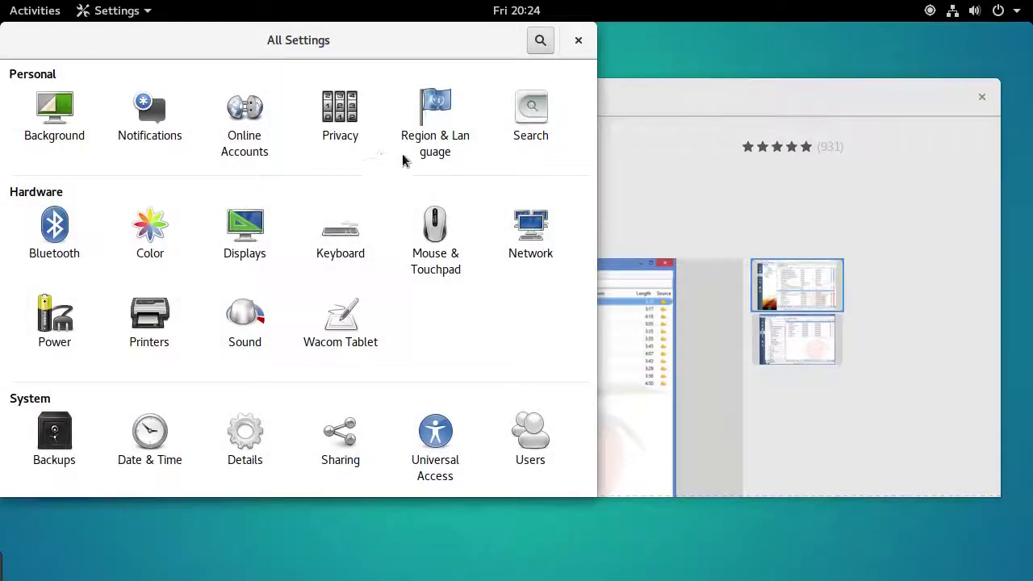
Look through the Search panel, then the Color panel listing the VBOX monitor
click(523, 111)
key(super)
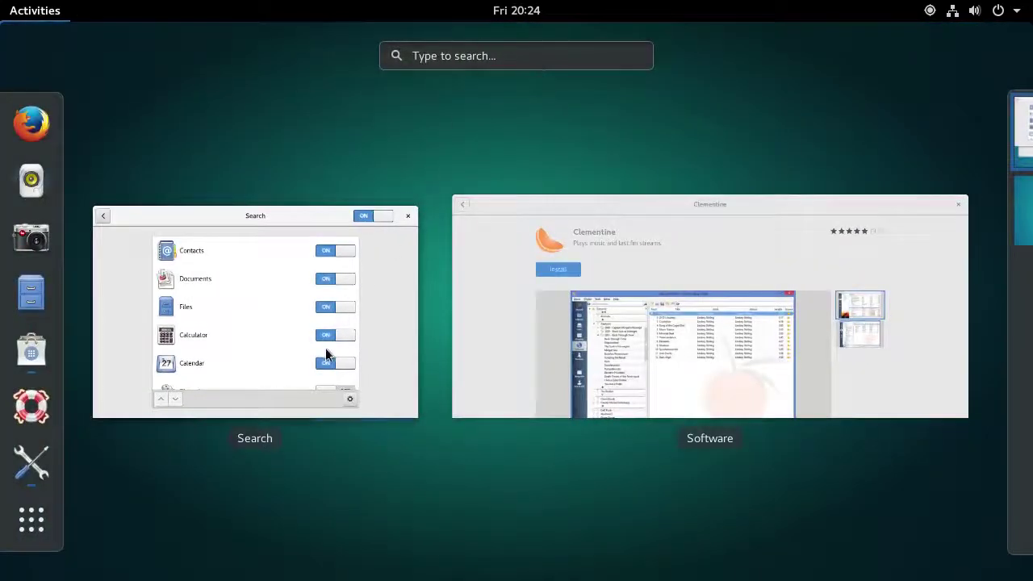
click(333, 320)
scroll(281, 230, down, 3)
scroll(355, 218, up, 3)
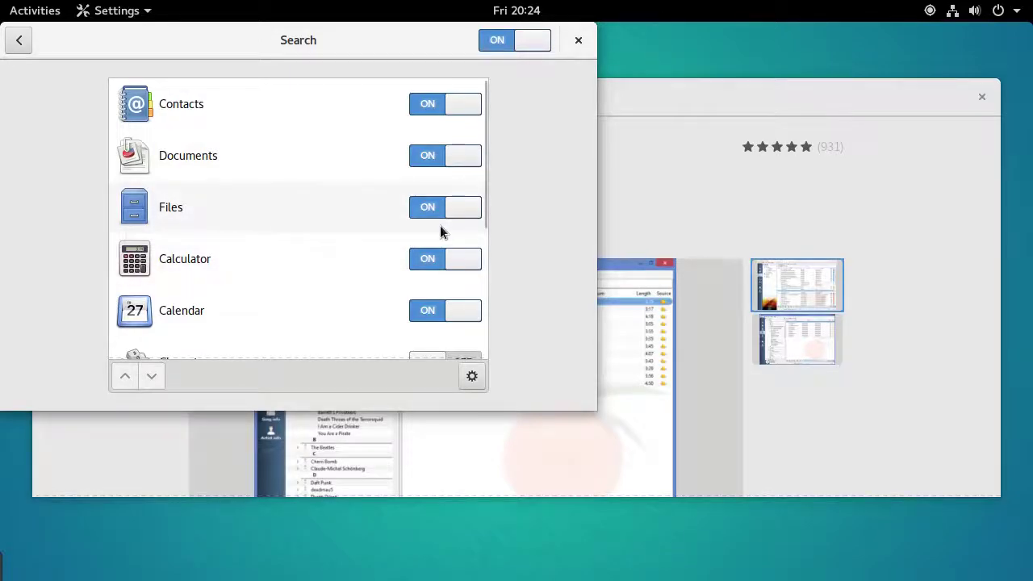
click(19, 39)
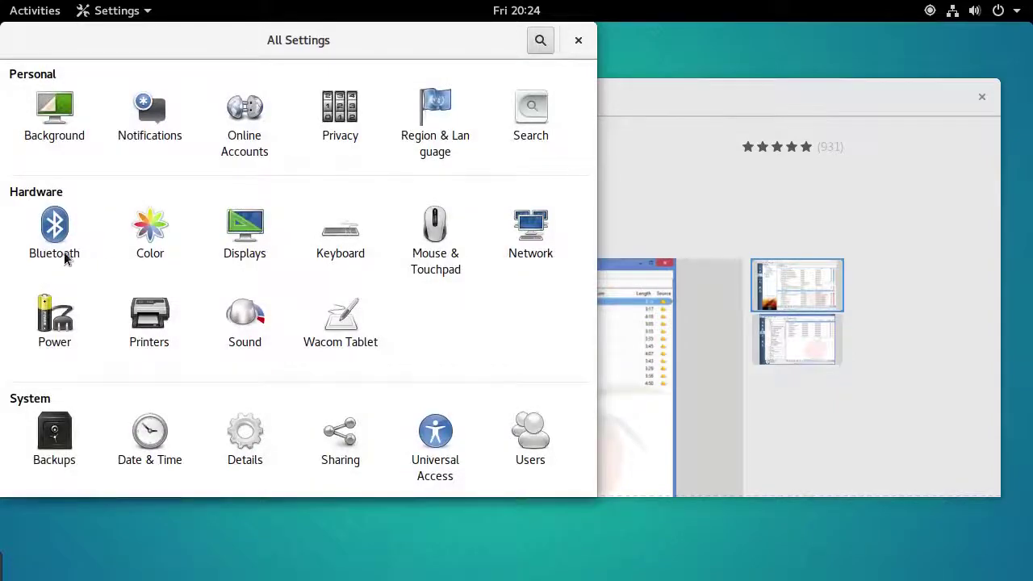
click(159, 250)
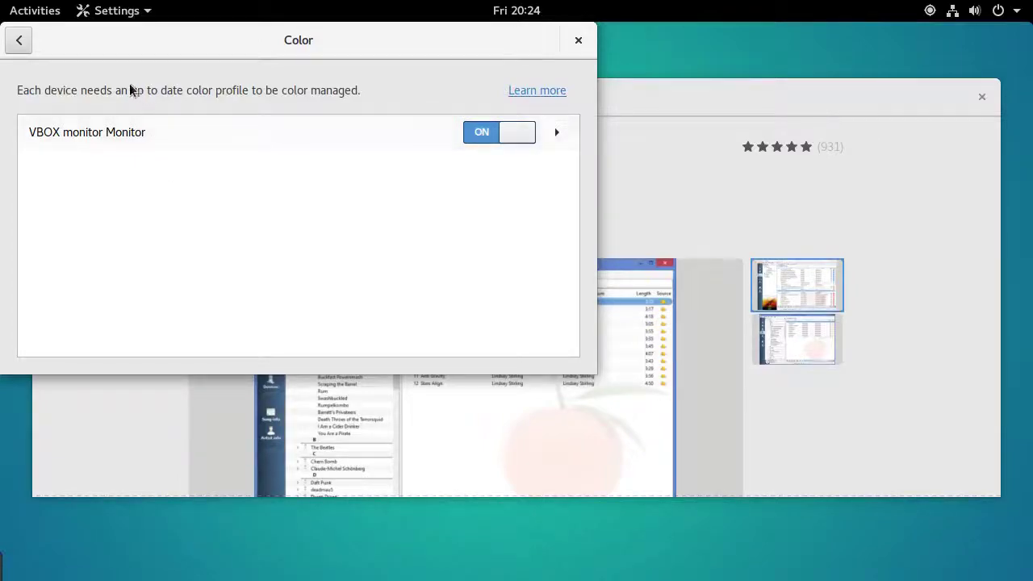
click(19, 42)
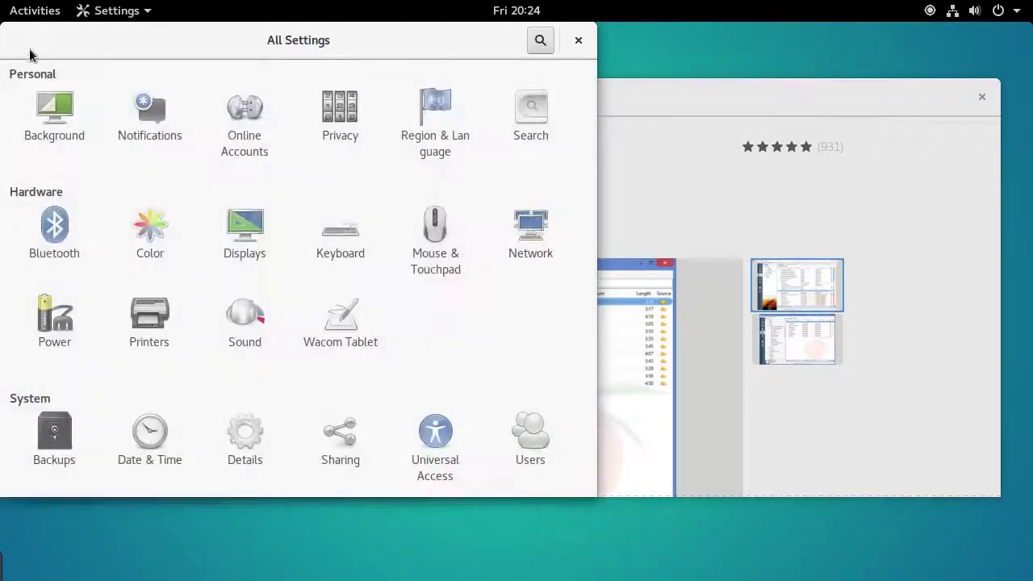
Open Displays, centre the Settings window, and switch Night Light on
click(245, 234)
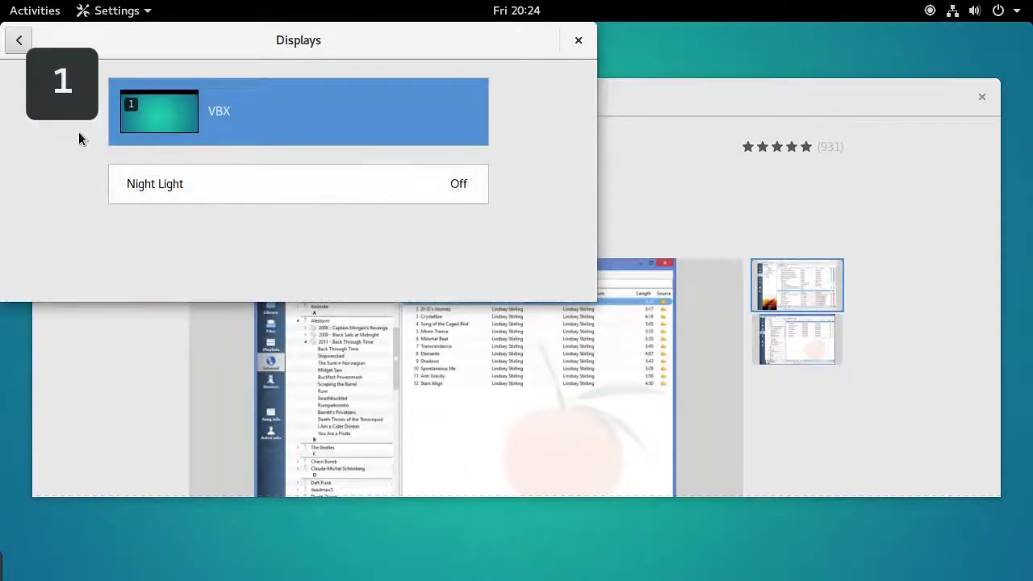
drag(223, 54, 370, 86)
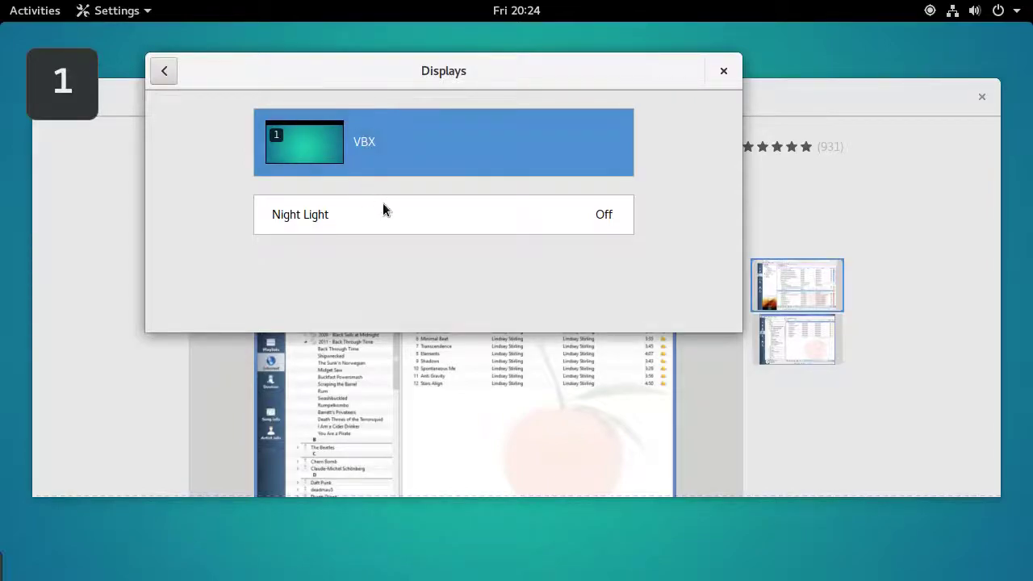
click(402, 216)
click(443, 154)
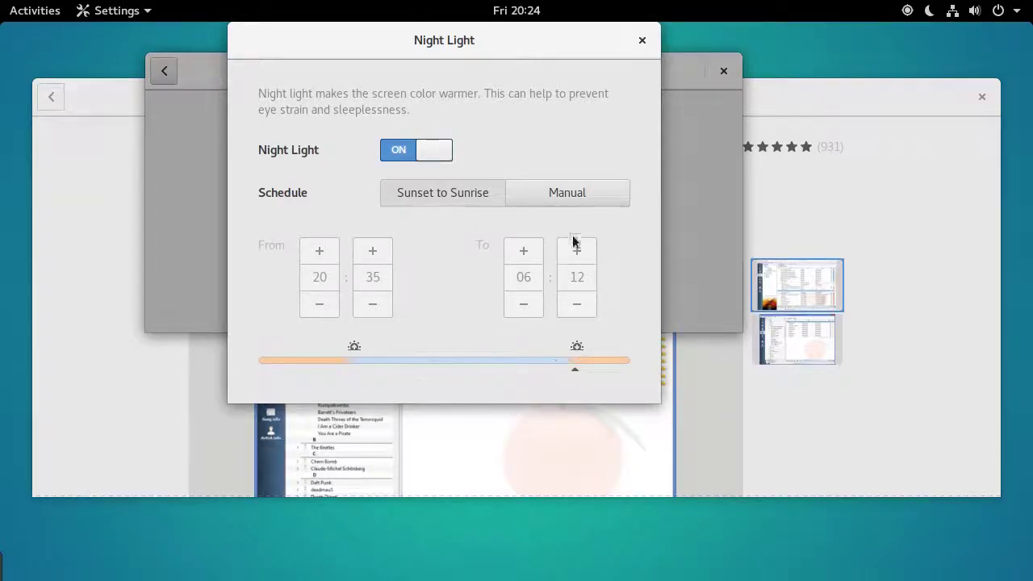
click(642, 40)
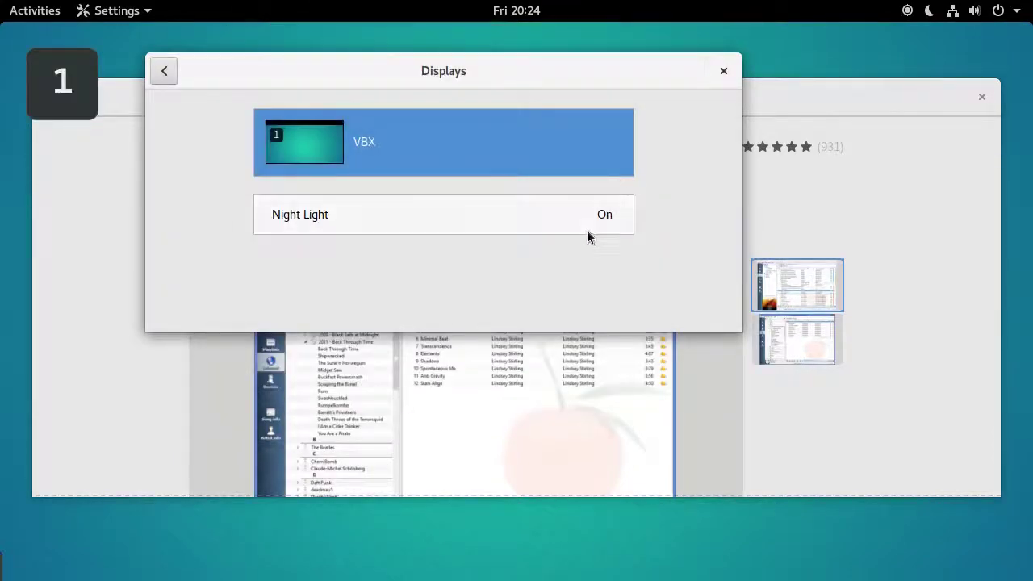
Switch Night Light back off and return to the All Settings overview
click(587, 230)
click(436, 151)
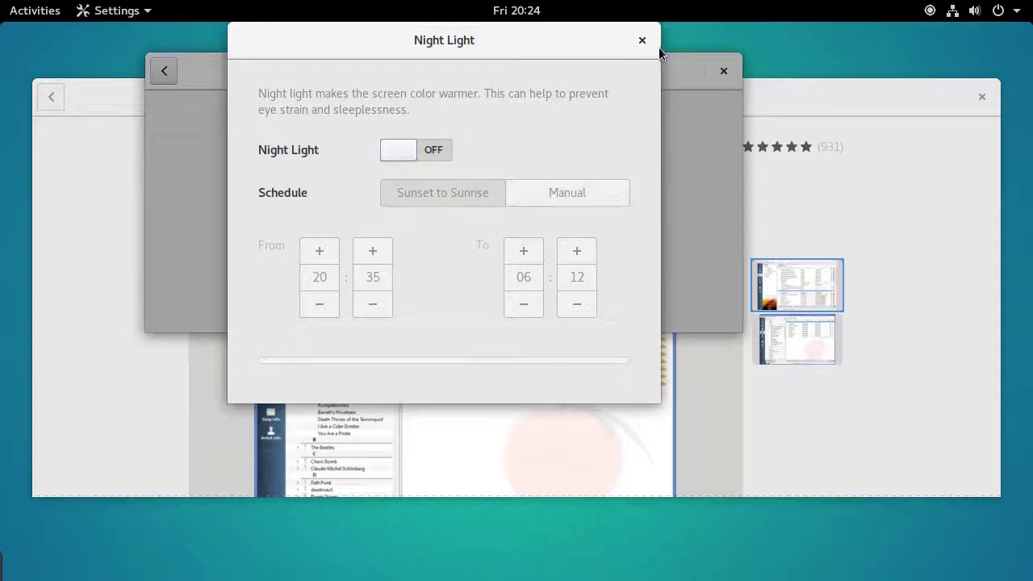
click(642, 40)
click(164, 70)
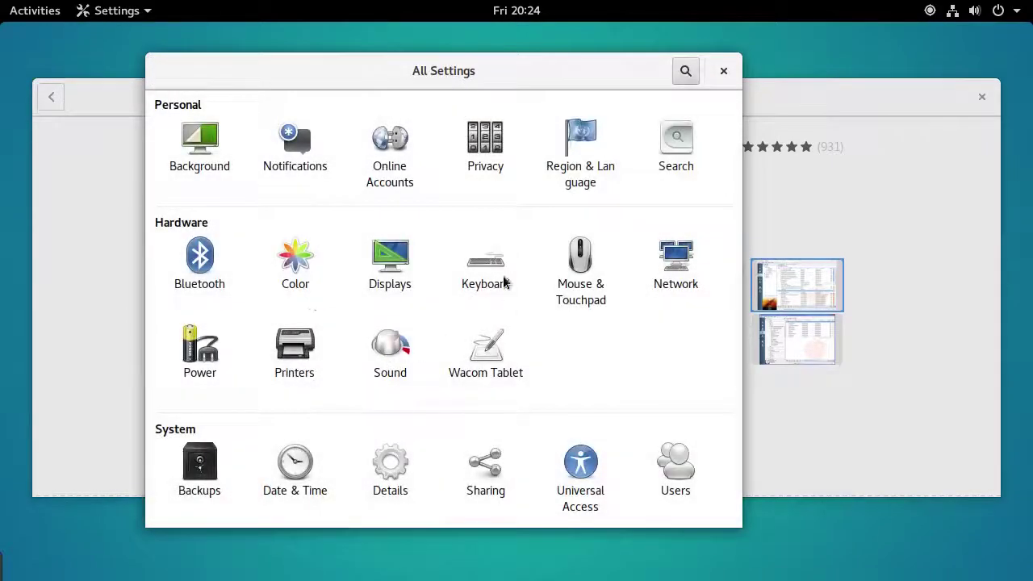
click(188, 357)
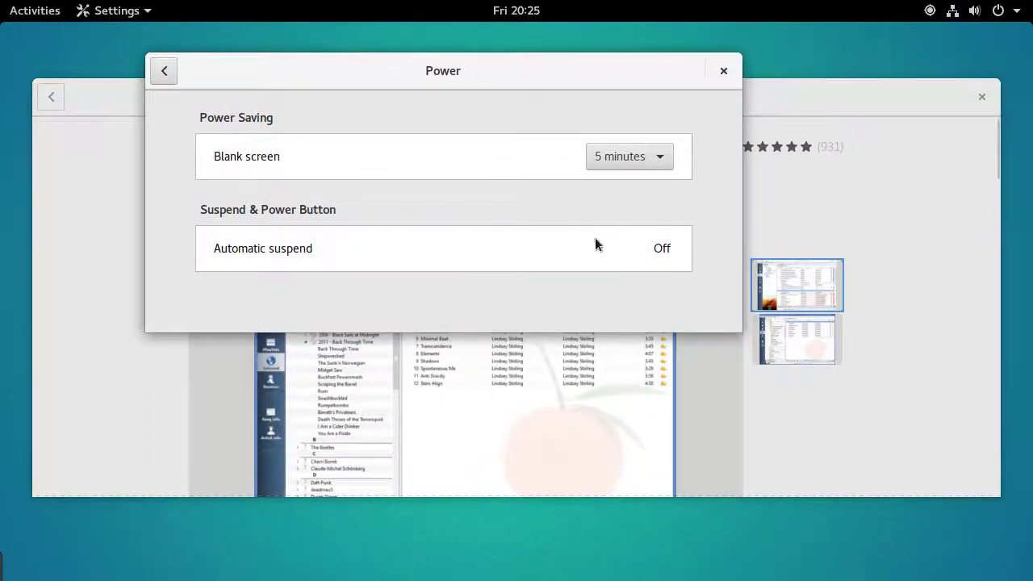
click(165, 76)
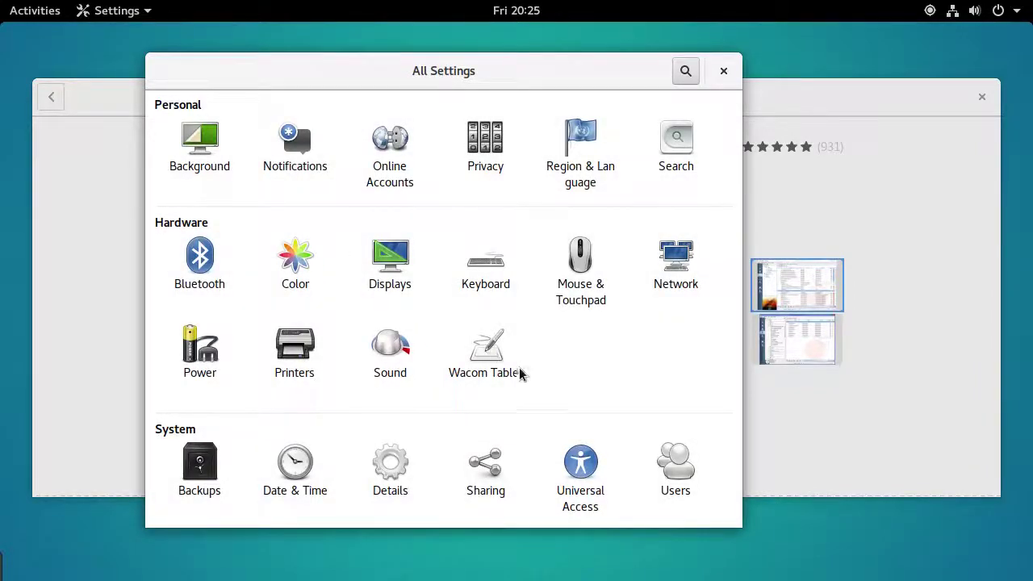
click(219, 494)
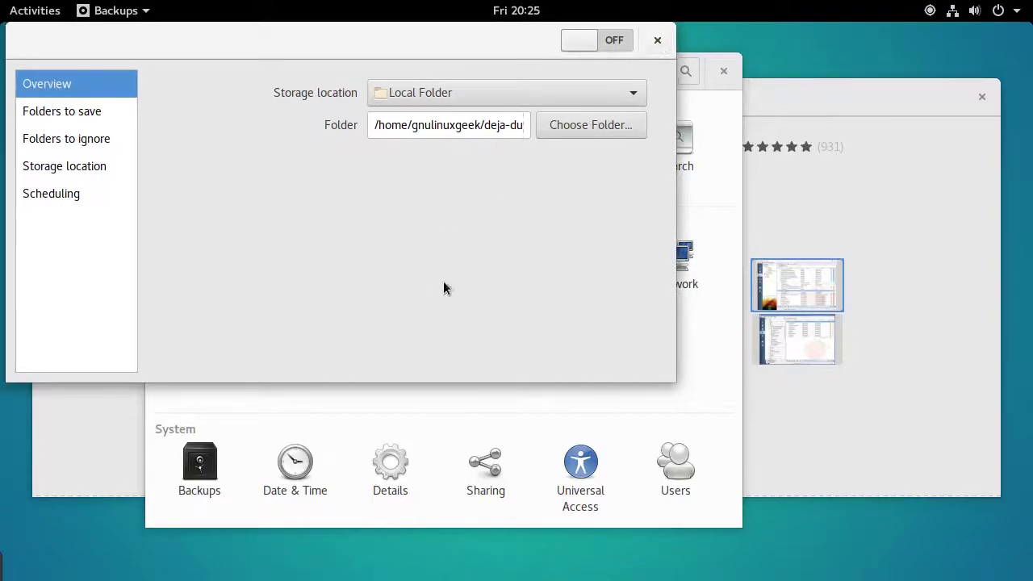
click(657, 42)
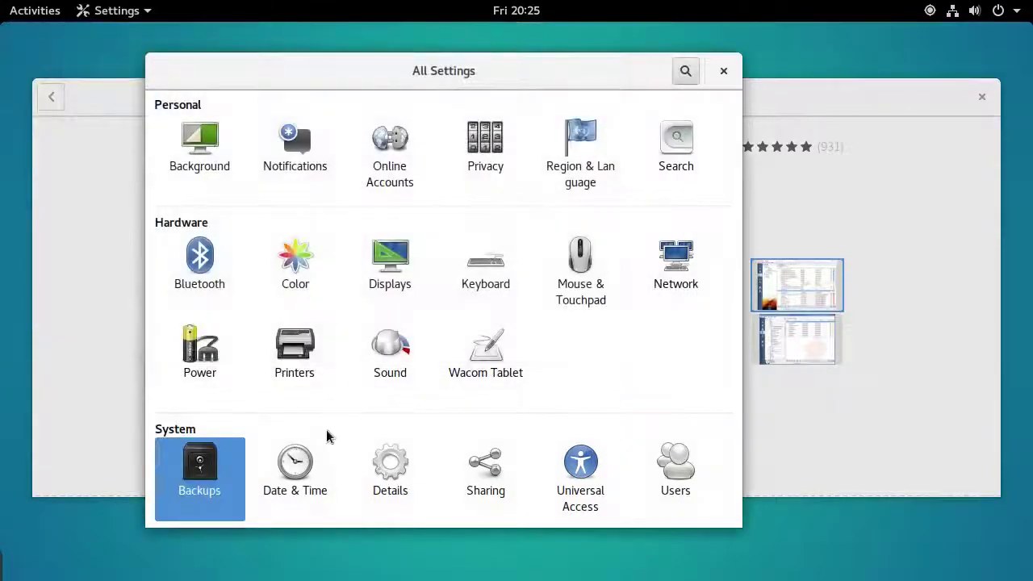
Browse Details, Default Applications and Removable Media, then close the Settings window
click(393, 464)
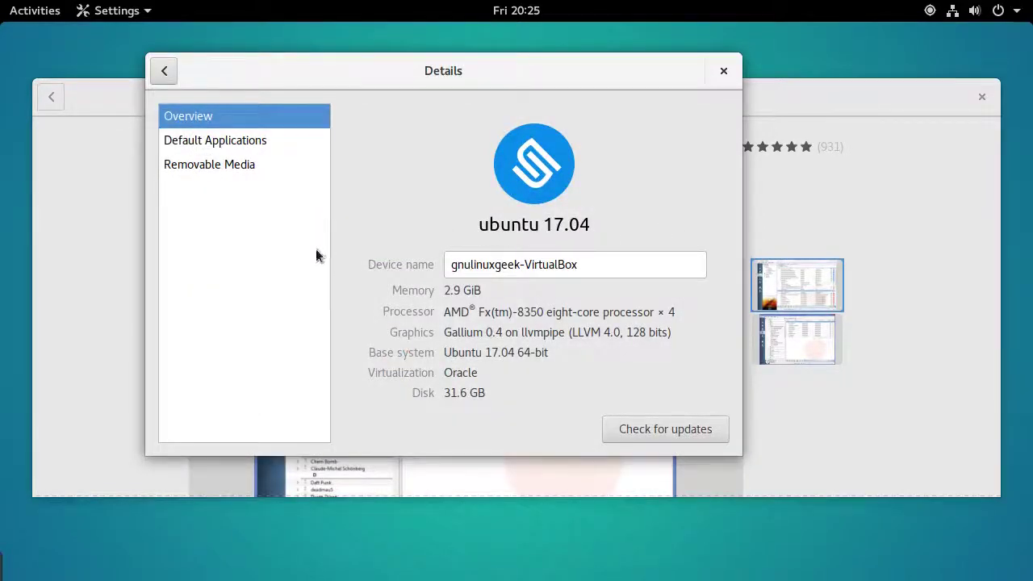
click(282, 143)
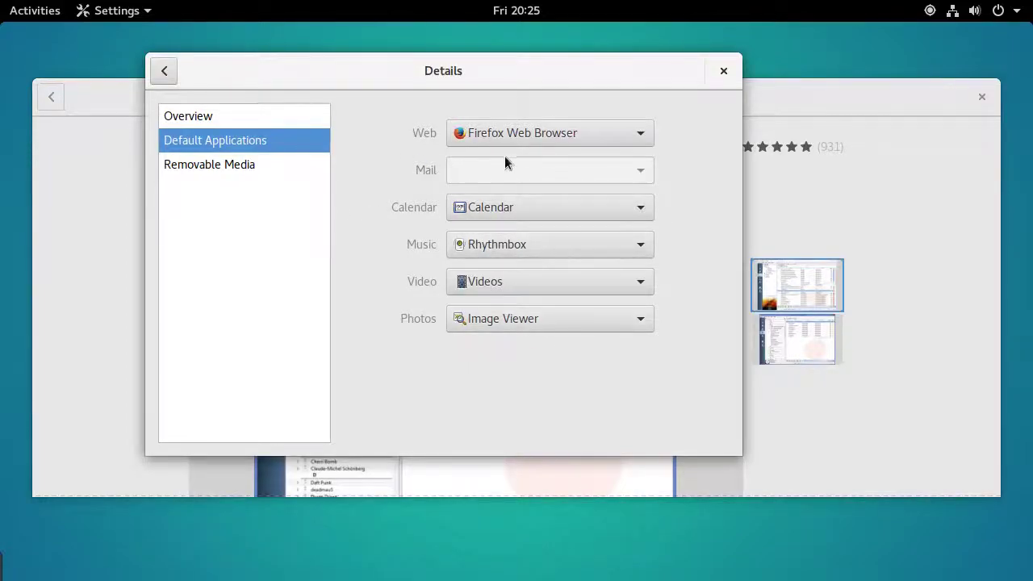
click(262, 168)
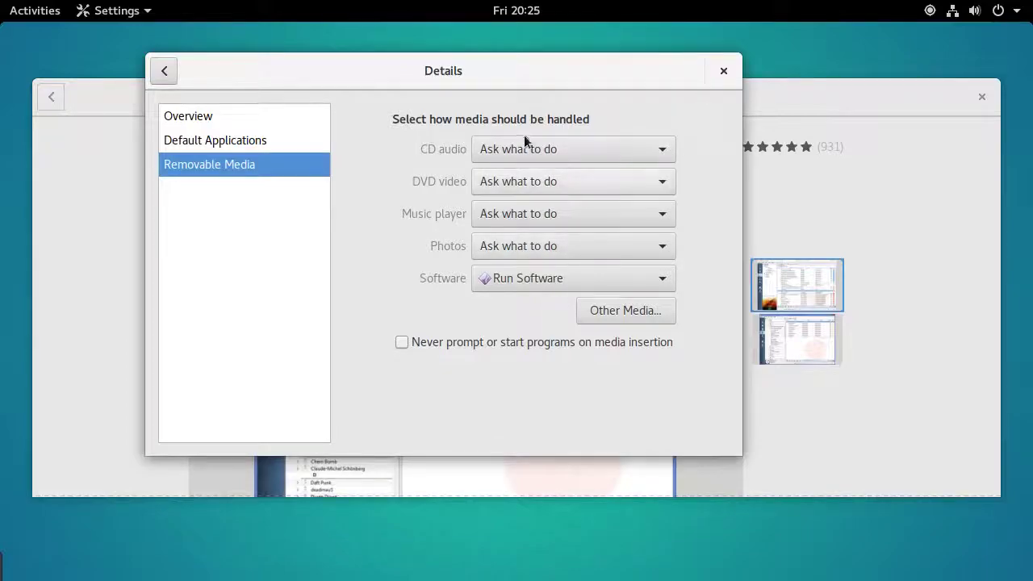
click(721, 71)
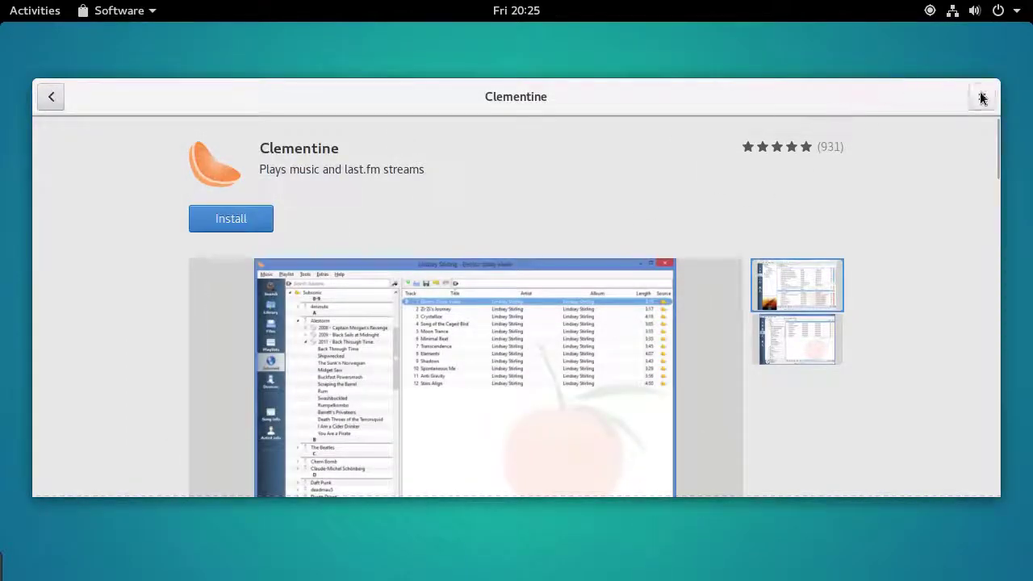
Close GNOME Software and launch System Monitor by searching 'system'
click(981, 97)
key(super)
text(system)
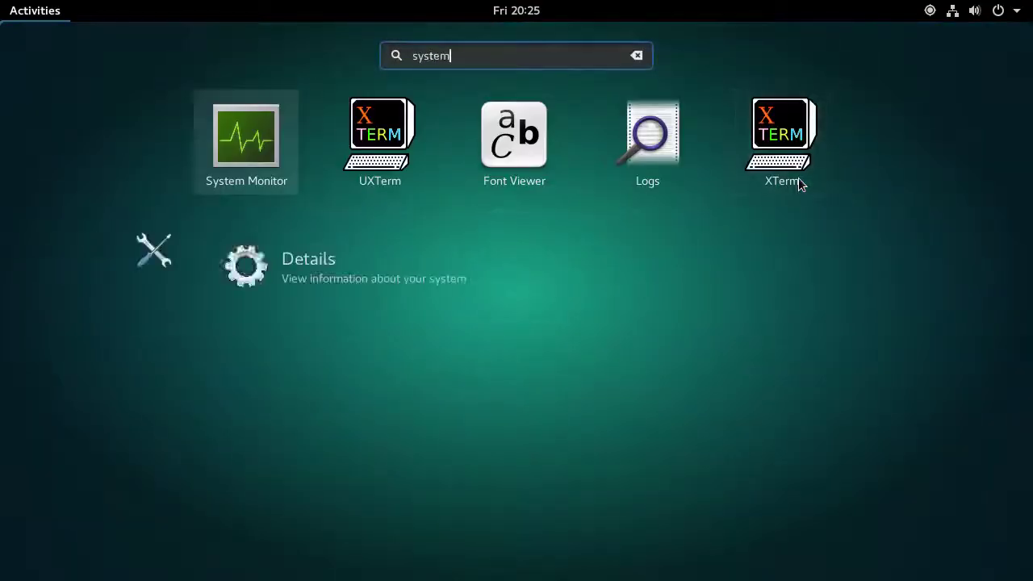
key(Return)
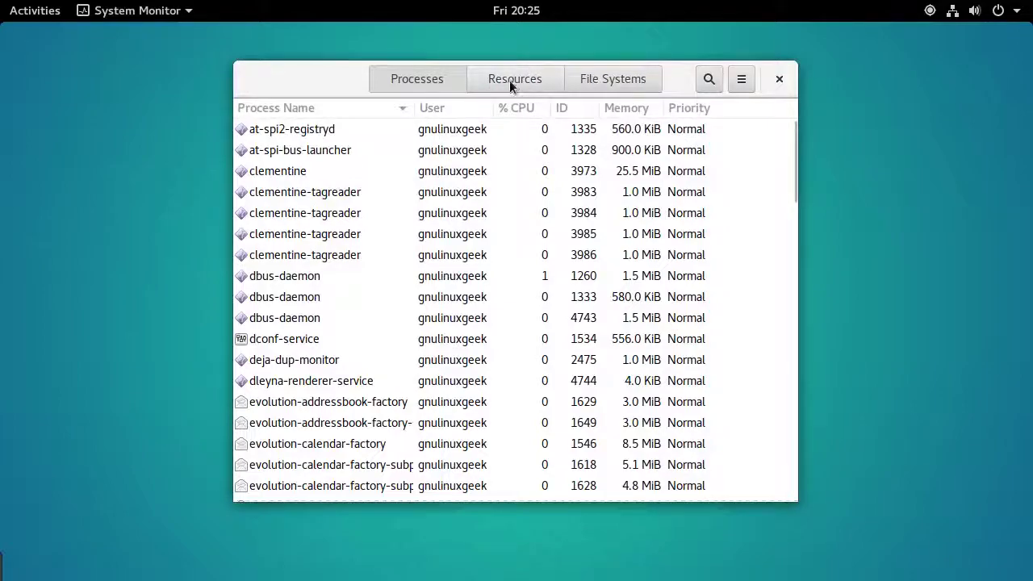
View the resource graphs, sort processes by Memory, and select gnome-shell and gnome-software
click(508, 79)
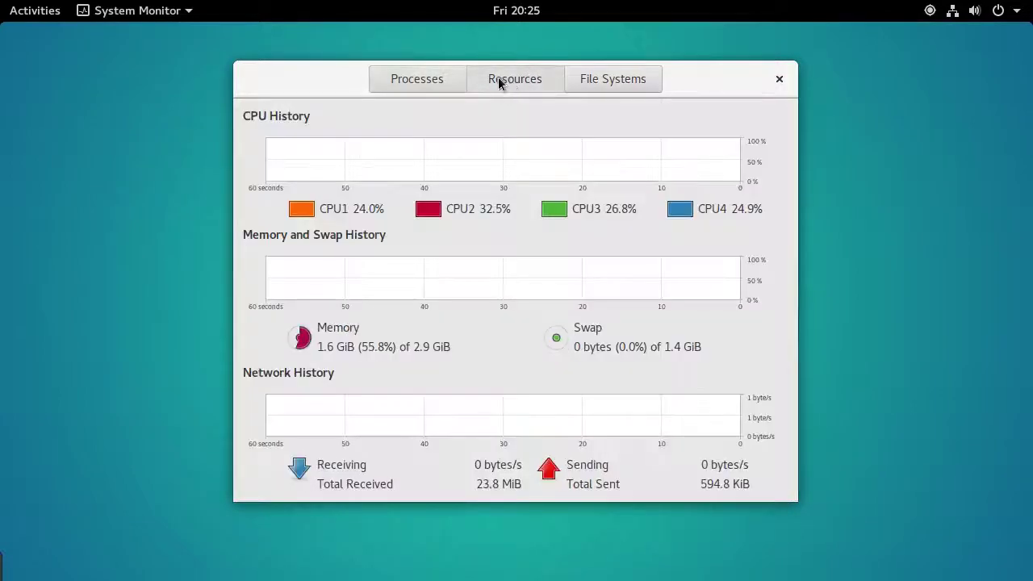
click(447, 81)
click(629, 108)
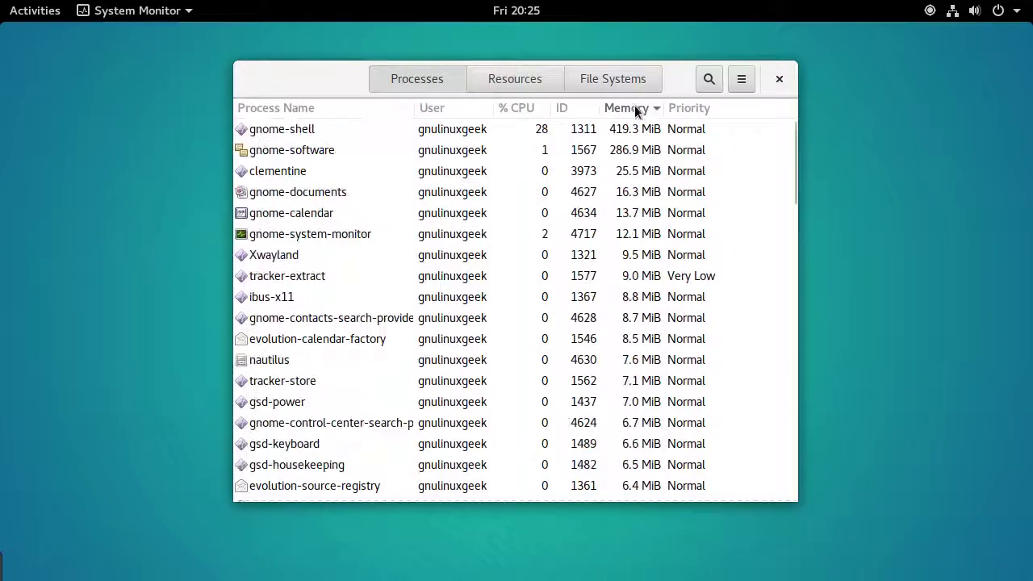
click(523, 84)
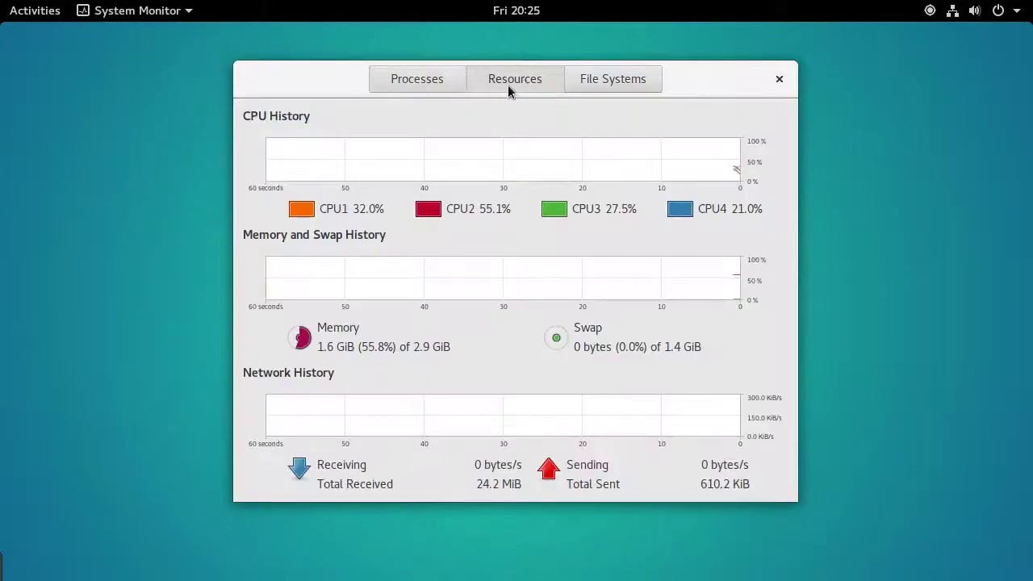
click(434, 82)
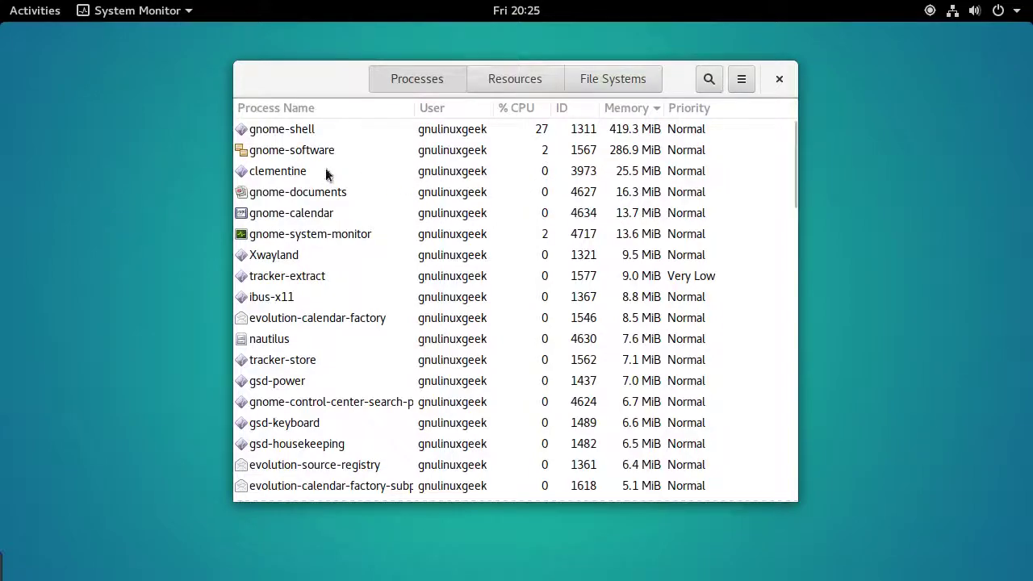
click(328, 136)
click(335, 153)
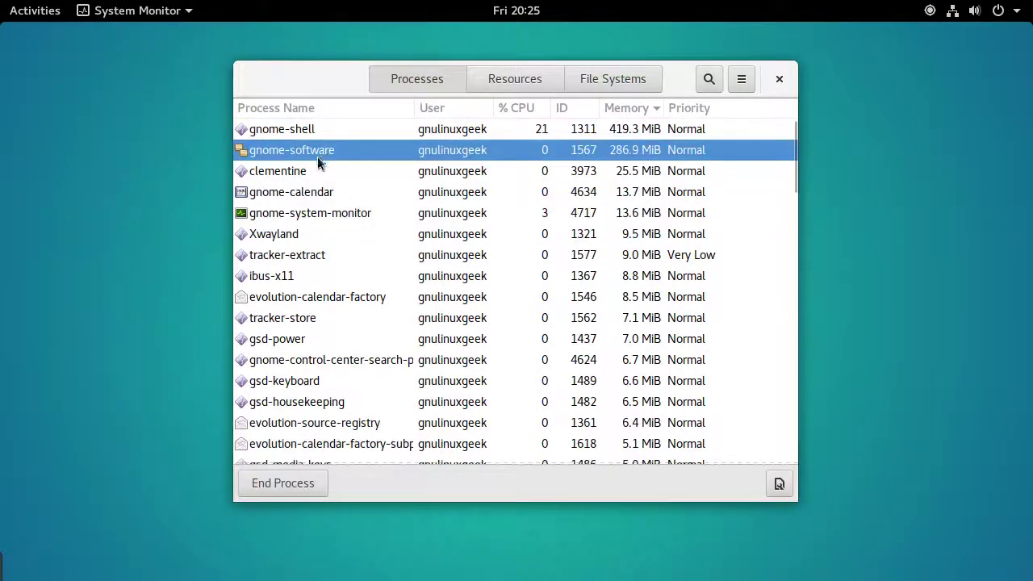
Recheck the graphs, select clementine and Xwayland, then view File Systems disk usage (/dev/sda1, 18% used)
key(super)
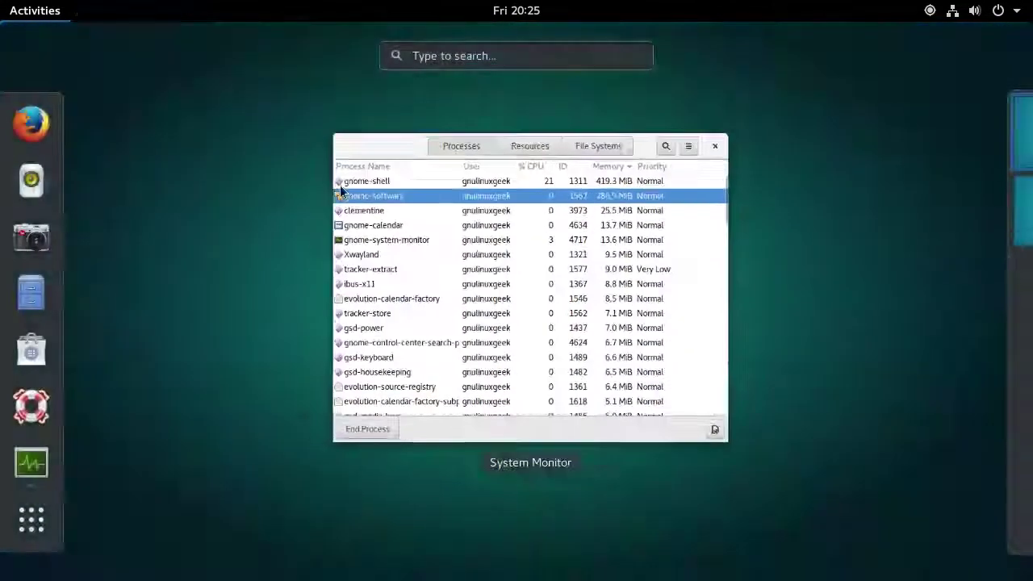
key(super)
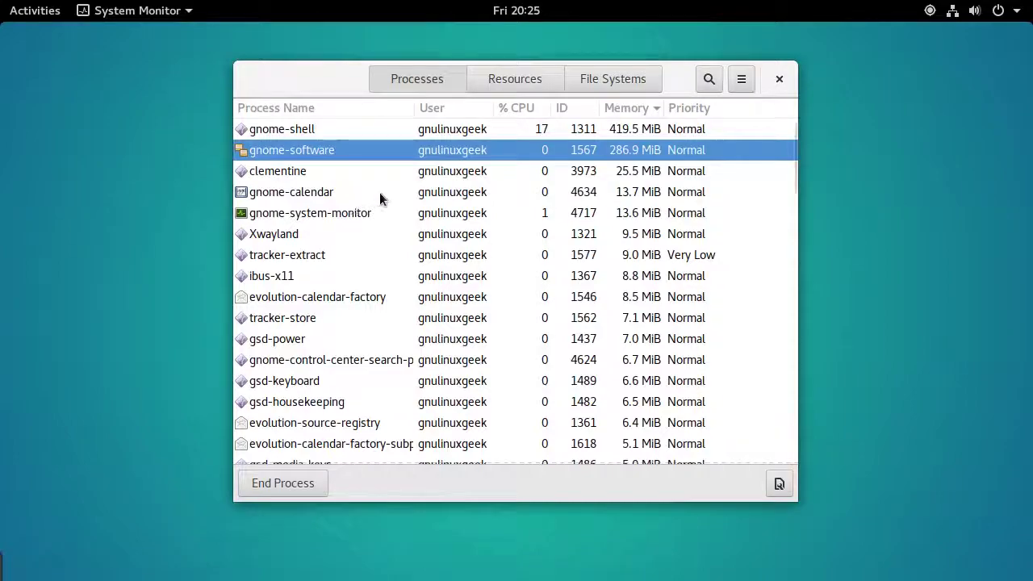
click(515, 78)
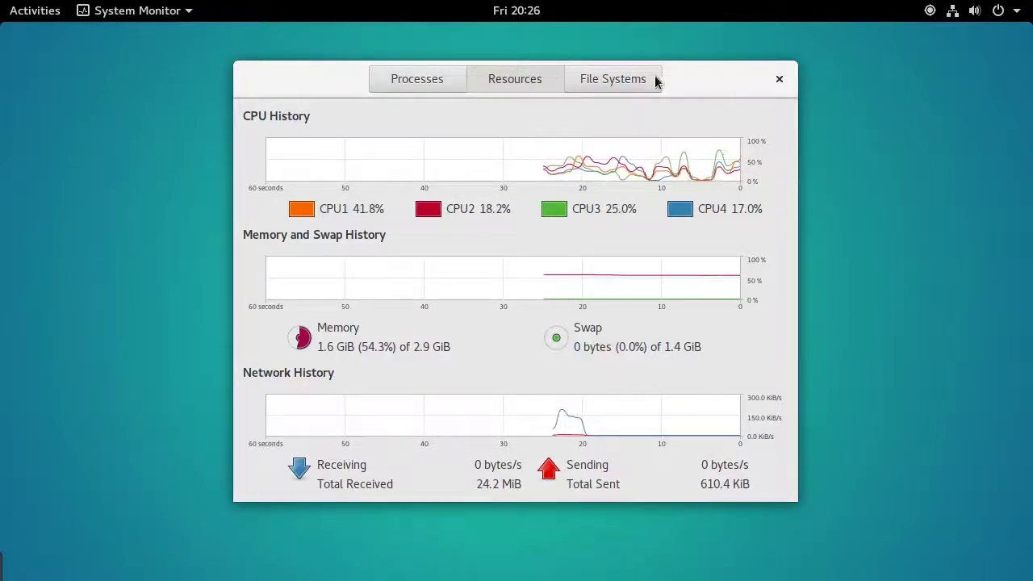
click(446, 84)
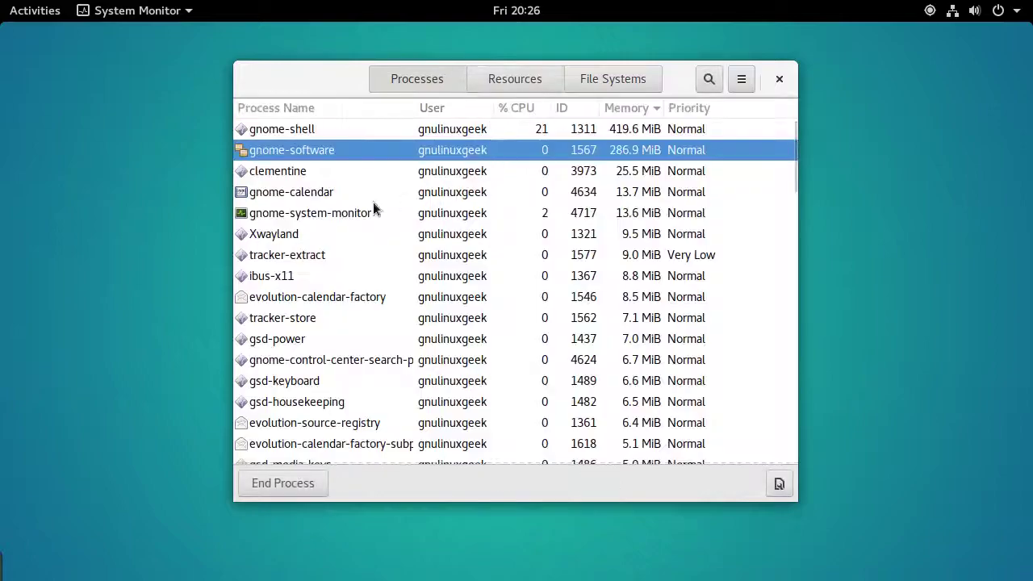
click(318, 170)
scroll(320, 174, down, 1)
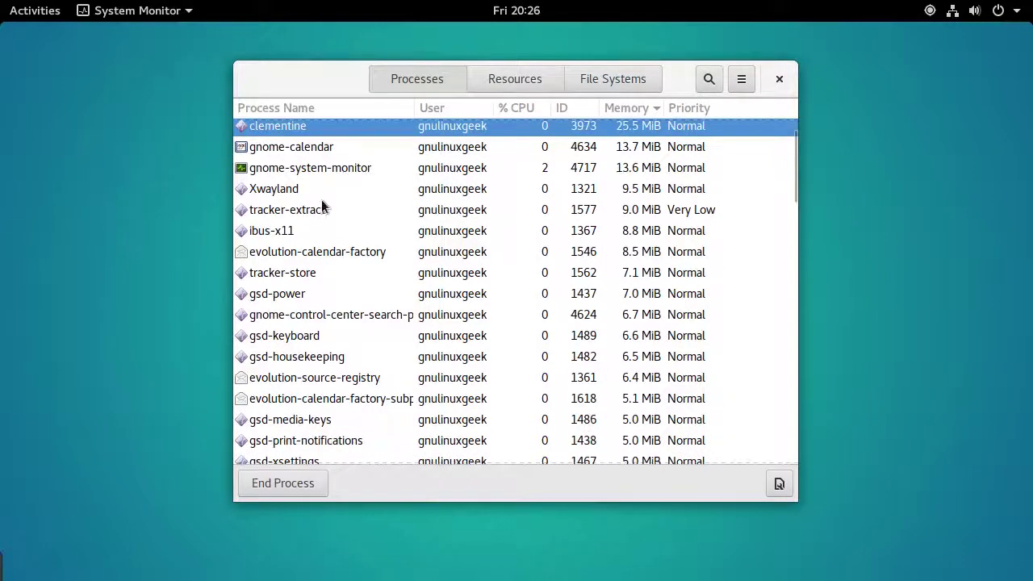
click(278, 193)
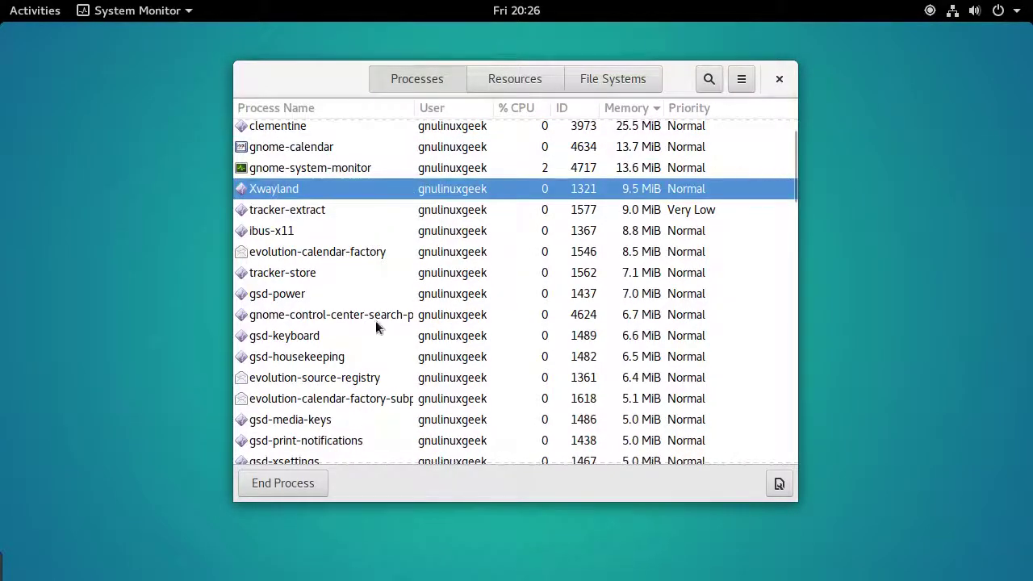
scroll(360, 293, down, 8)
scroll(351, 288, down, 6)
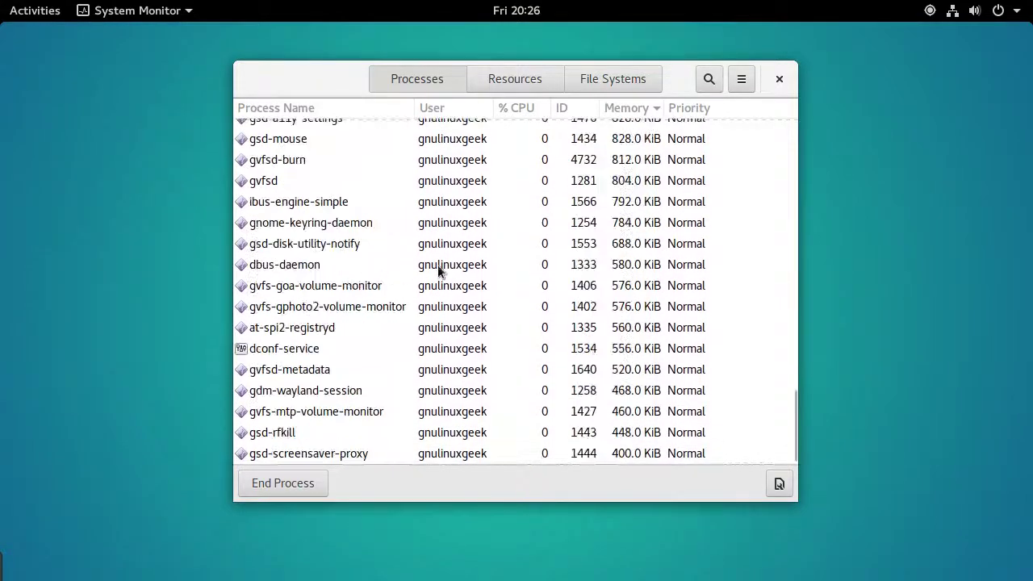
scroll(557, 183, up, 10)
scroll(557, 182, up, 5)
click(606, 79)
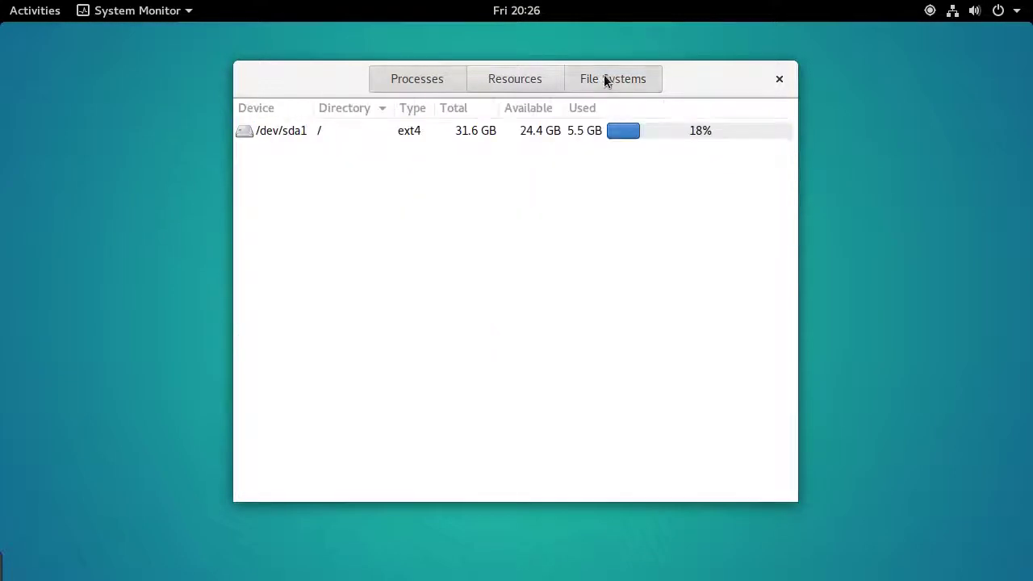
Close System Monitor and launch Tweak Tool from the Utilities folder on the second applications page
click(779, 78)
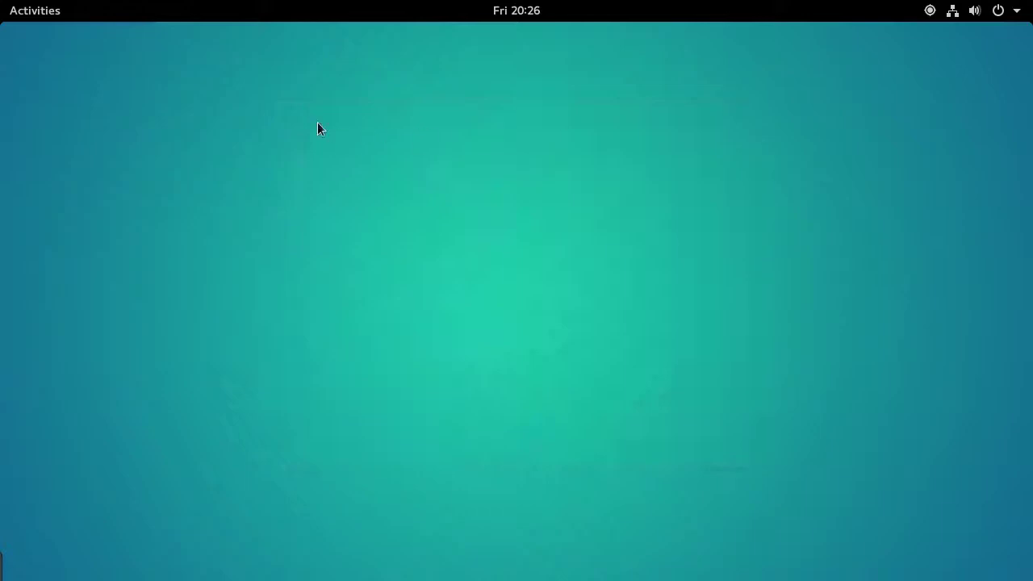
key(super)
click(42, 489)
scroll(501, 348, down, 1)
scroll(499, 348, up, 1)
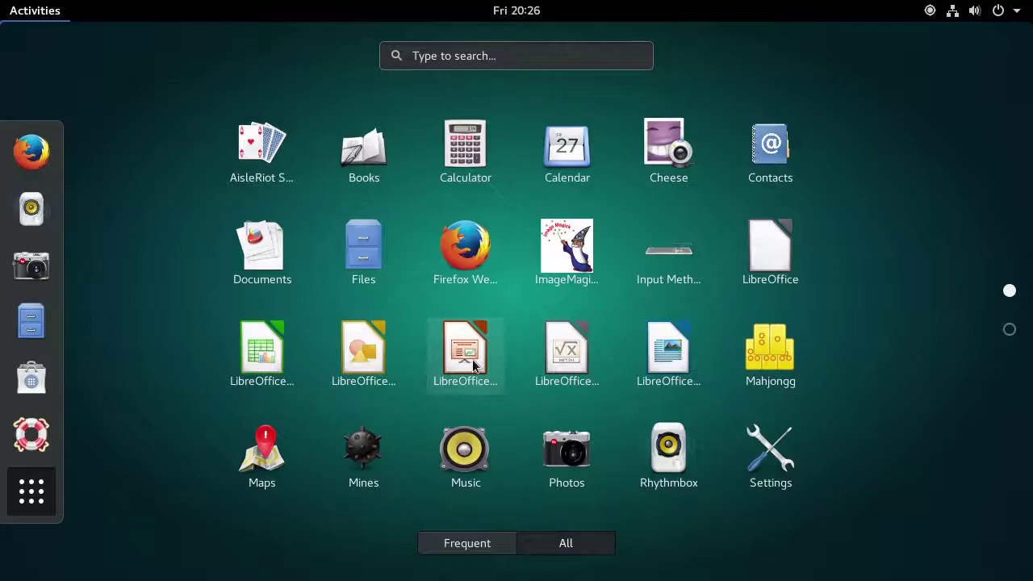
scroll(473, 361, down, 1)
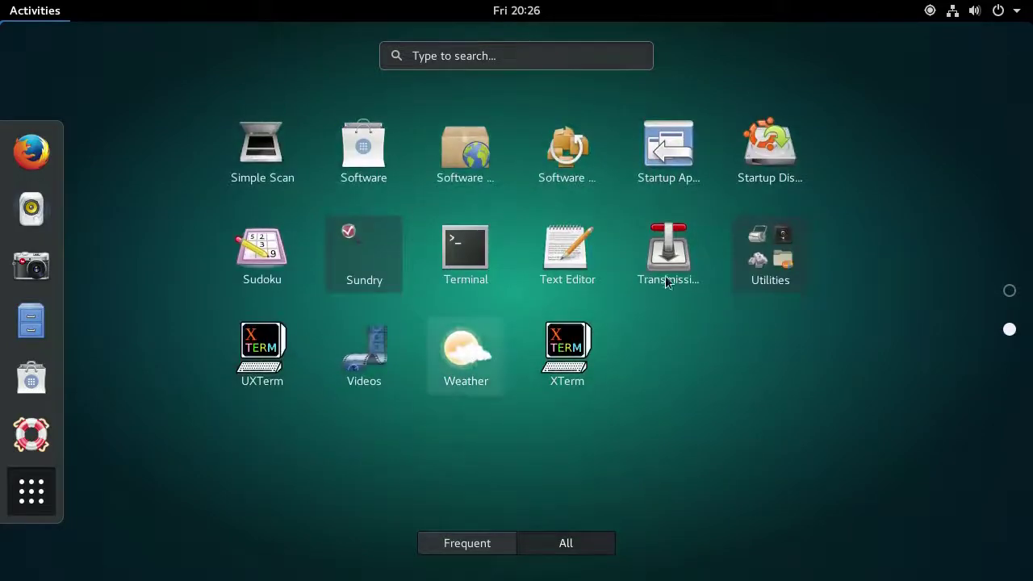
click(777, 245)
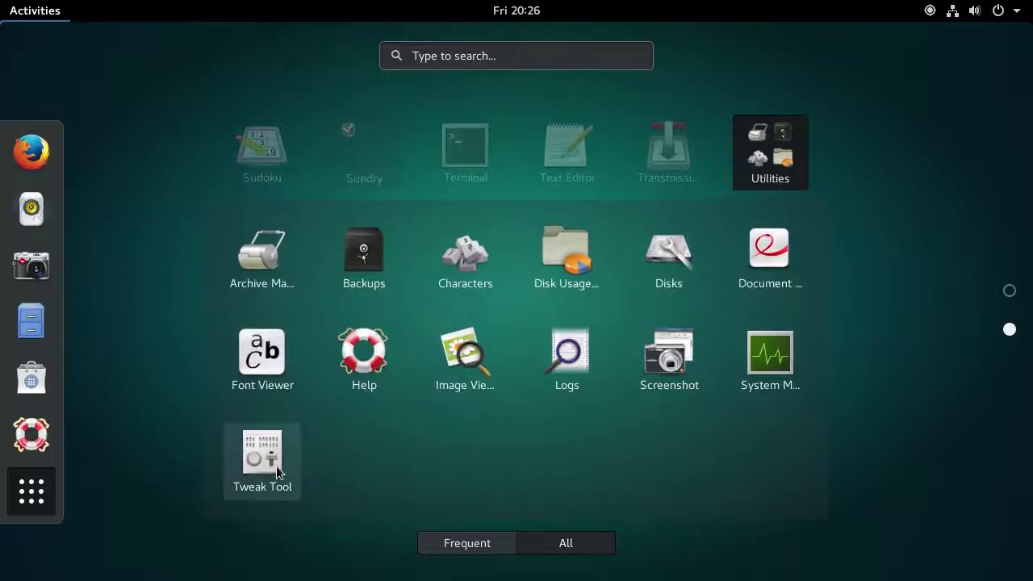
click(276, 466)
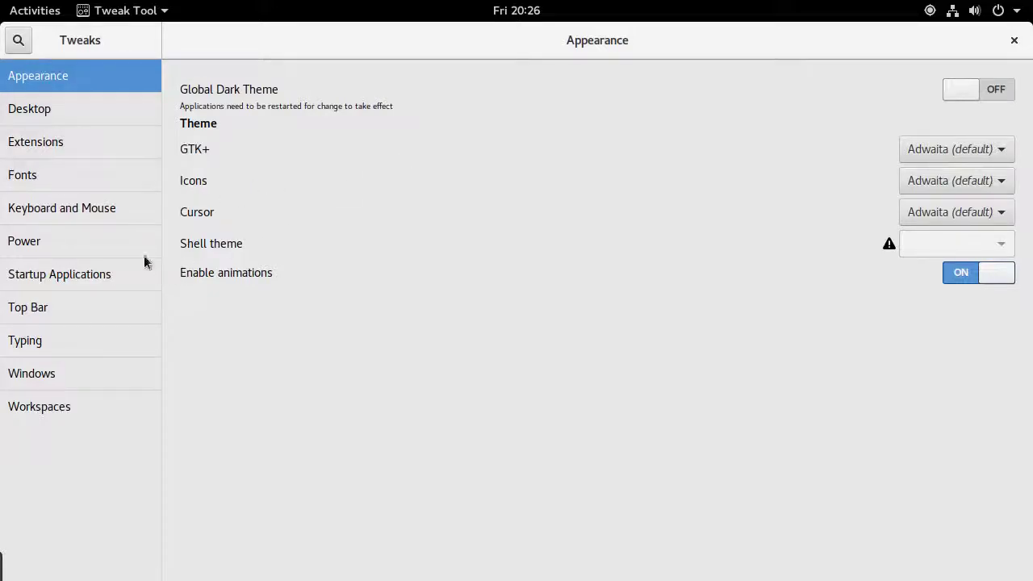
Browse the Desktop, Top Bar, Typing, Keyboard and Mouse, and Extensions pages
click(71, 119)
click(76, 317)
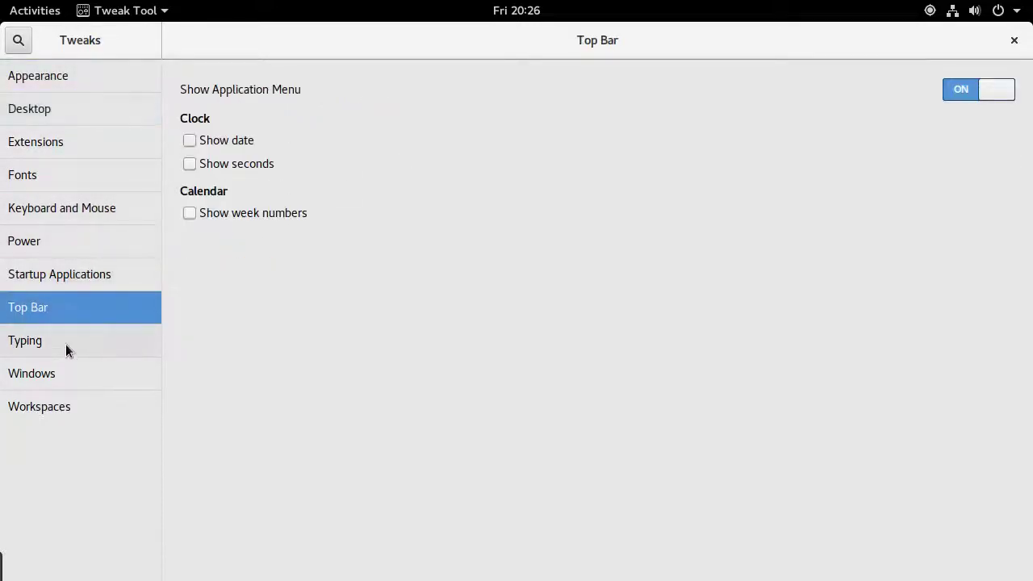
click(65, 343)
click(66, 214)
click(65, 143)
scroll(529, 376, down, 5)
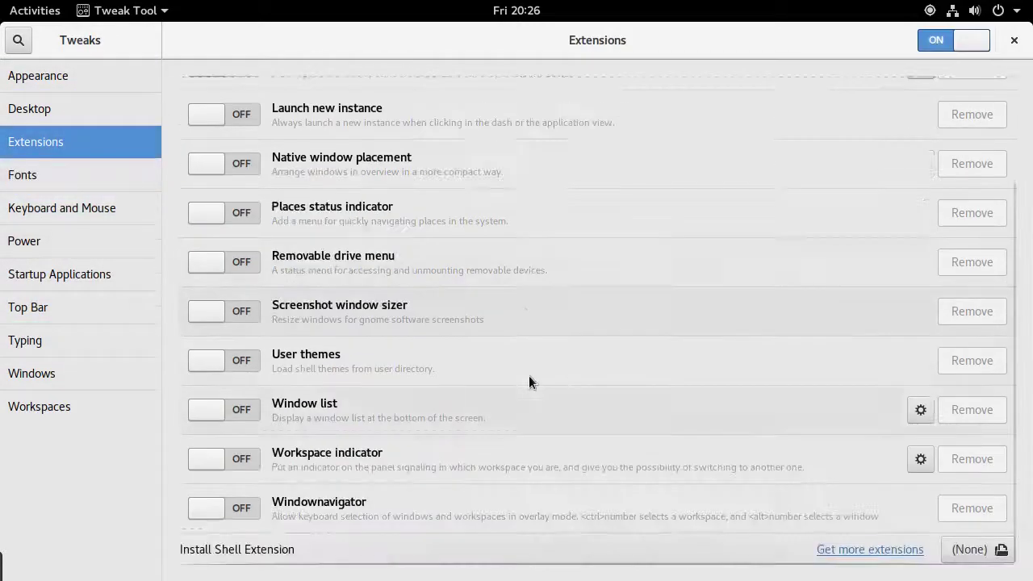
scroll(519, 373, up, 3)
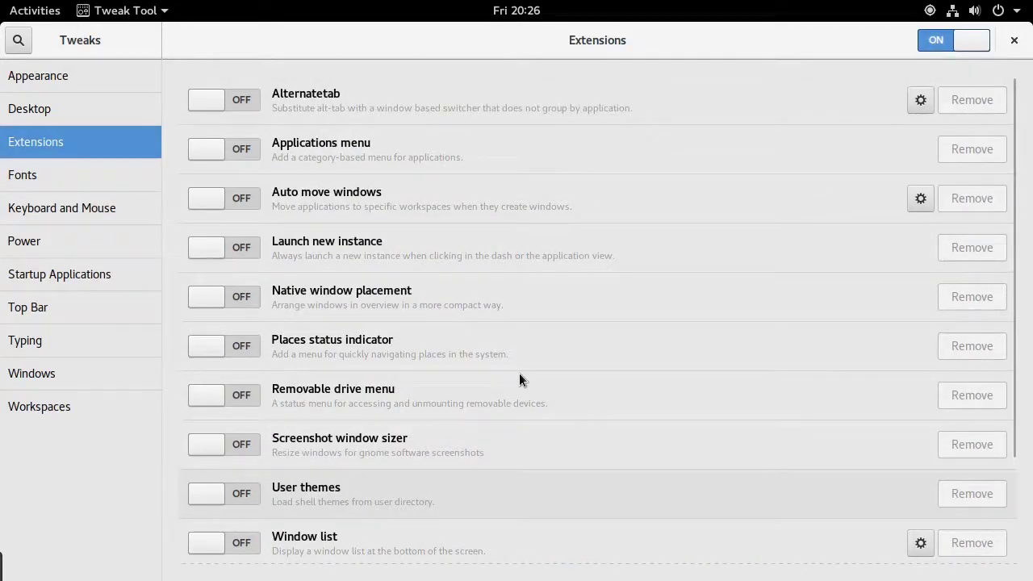
View the Fonts page, then unmaximize and close Tweak Tool
click(28, 174)
click(47, 208)
click(85, 176)
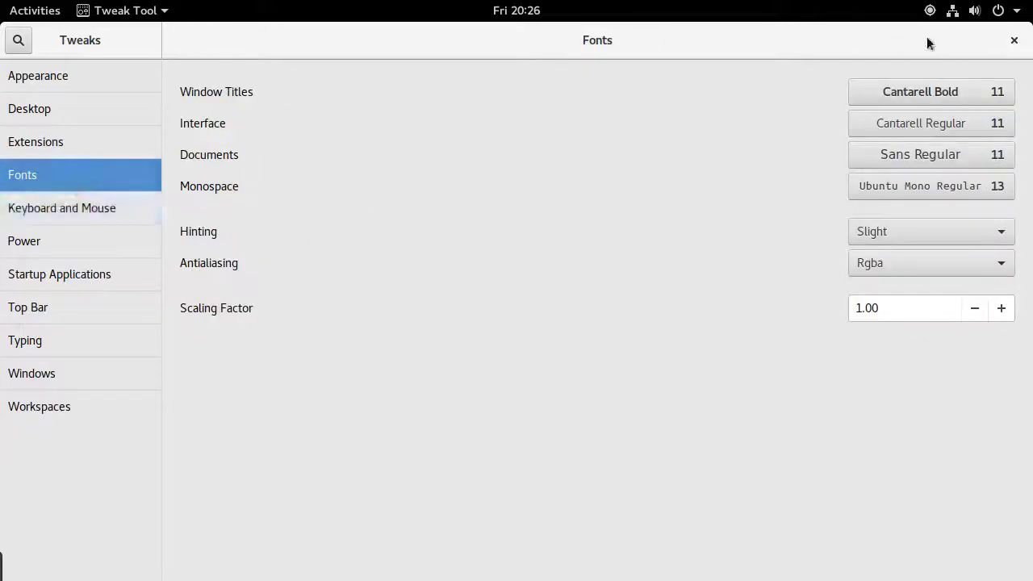
drag(929, 40, 762, 101)
click(769, 130)
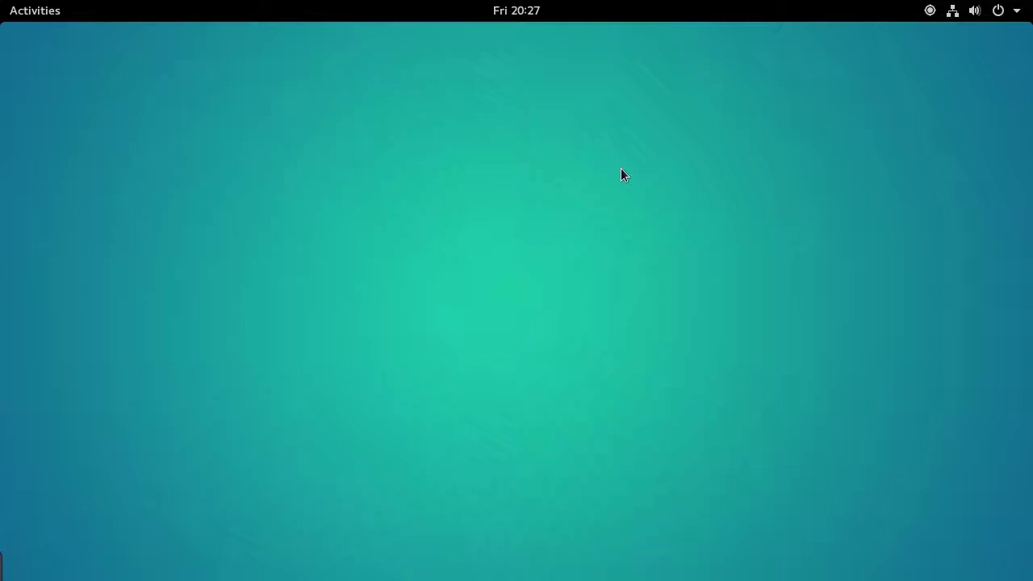
Open Clementine from its orange icon in the hidden bottom-left legacy tray
key(super)
key(super)
click(13, 565)
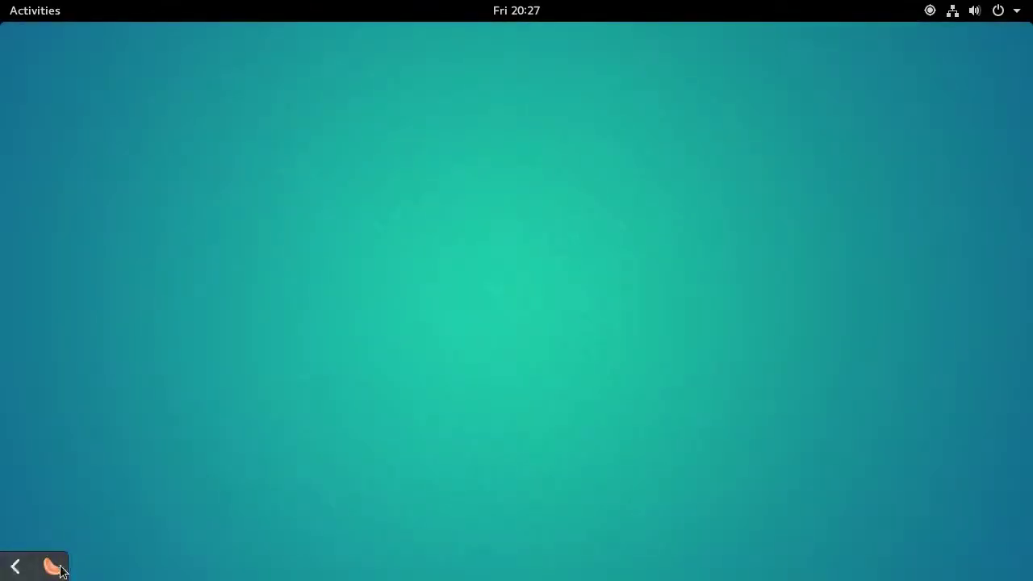
click(52, 566)
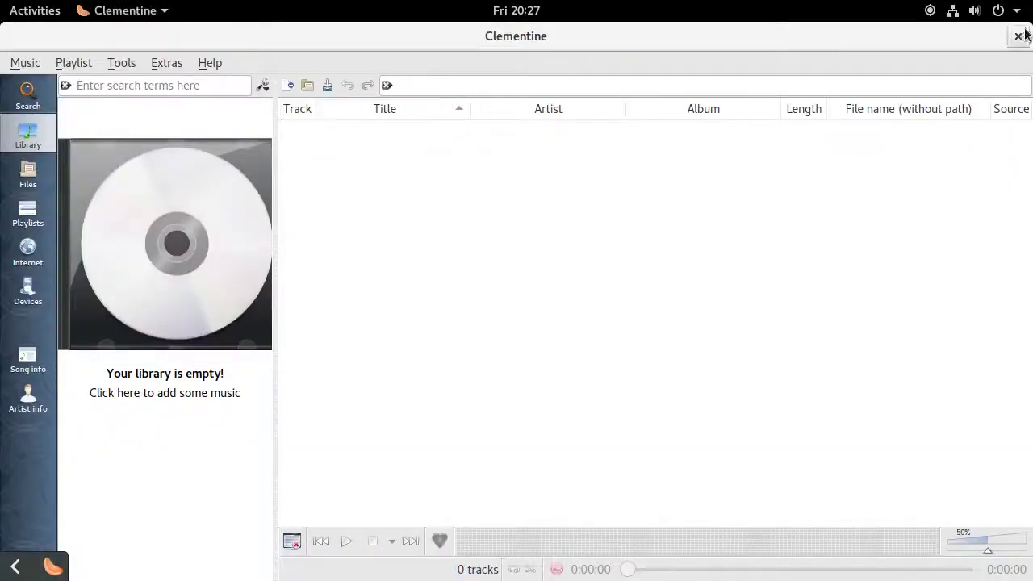
Hide the Clementine window to the tray, then choose Quit from its tray icon menu
click(1018, 36)
right_click(58, 568)
click(89, 571)
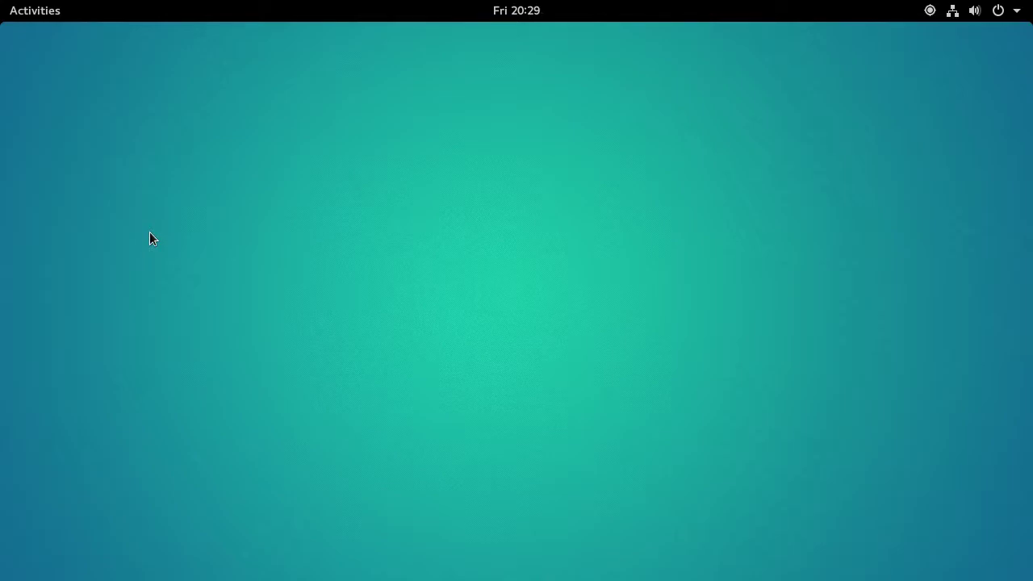
key(super)
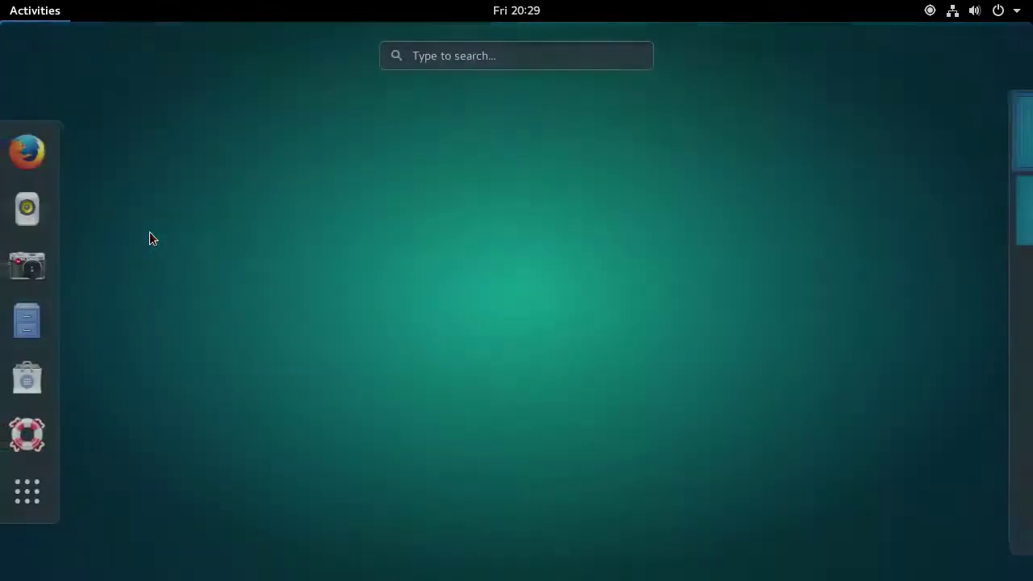
click(56, 501)
click(263, 452)
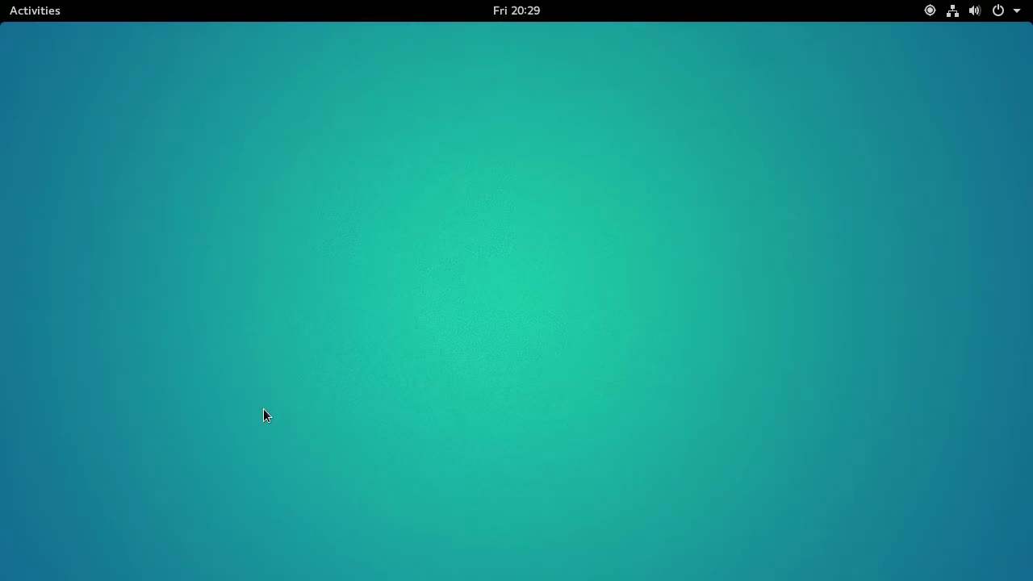